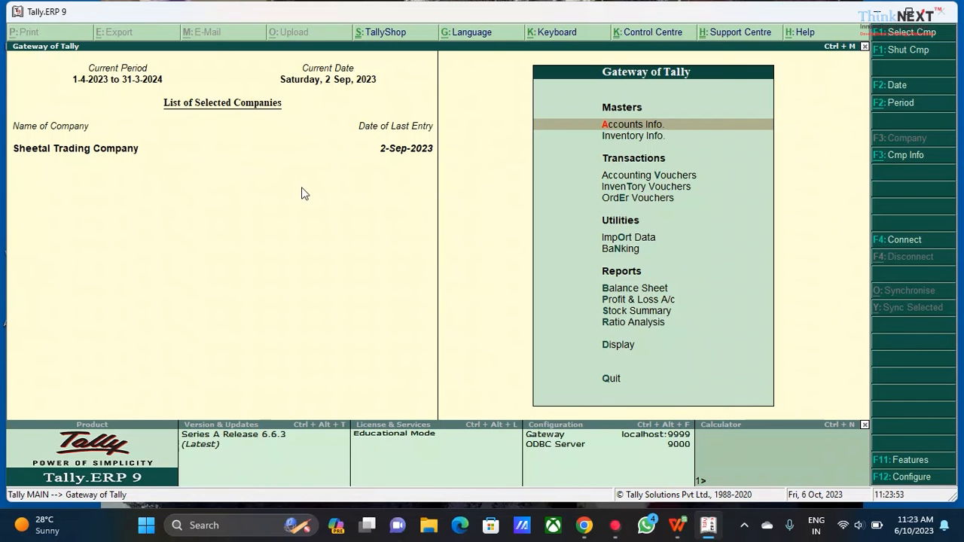
# Enable multi-currency in the company's accounting features and accept the change
pyautogui.press('F11')
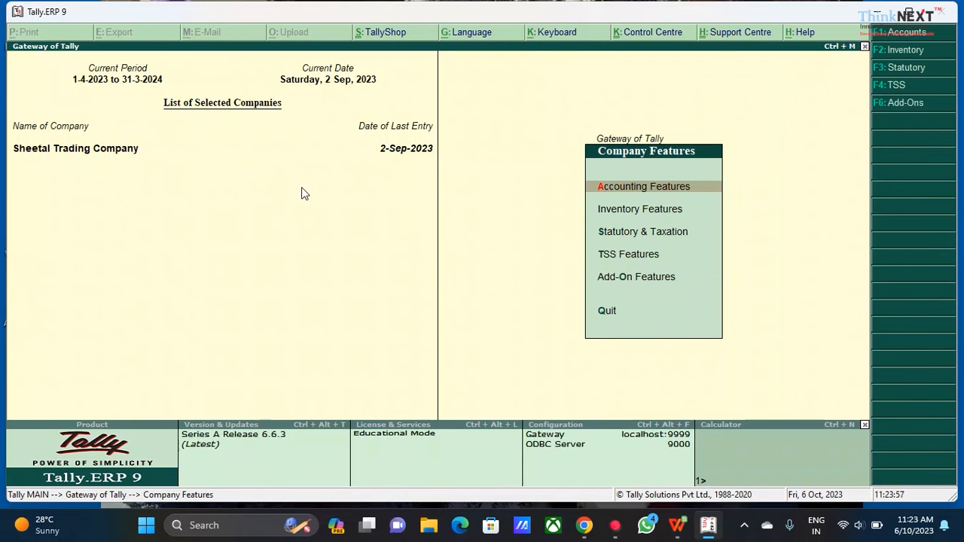
pyautogui.press('Return')
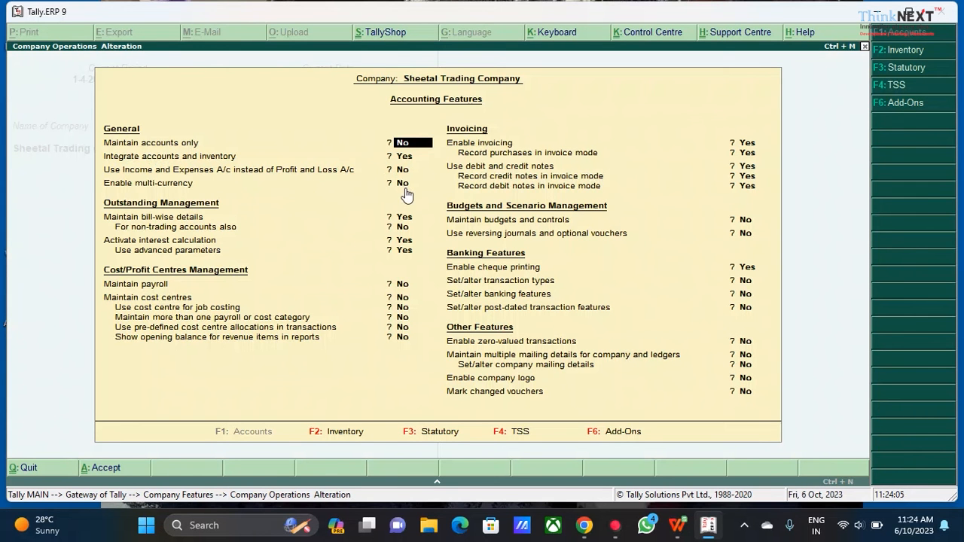
pyautogui.press('Return')
pyautogui.press('Return')
pyautogui.press('Return')
pyautogui.write('yes')
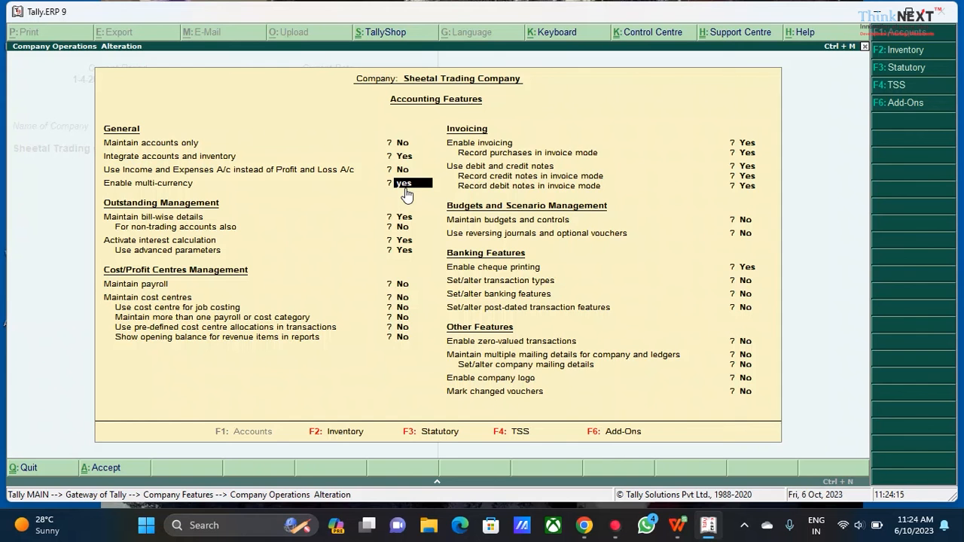
pyautogui.hotkey('ctrl', 'a')
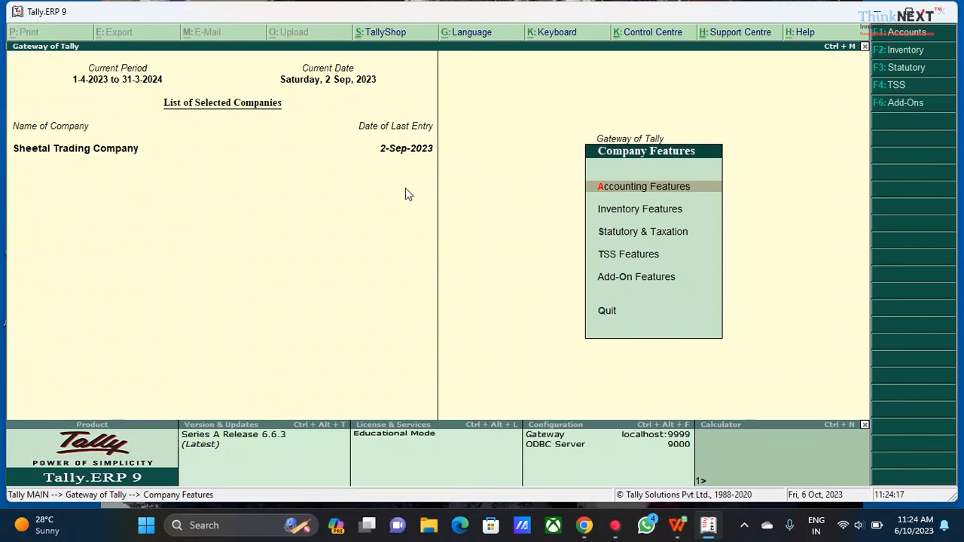
pyautogui.press('Escape')
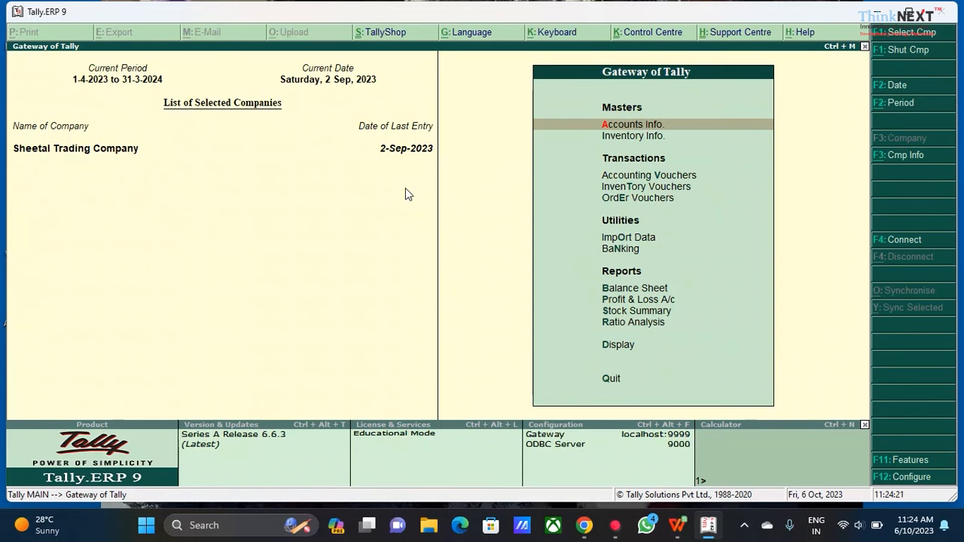
# Start a new ledger named Import under Purchase Accounts with inventory values affected set to Yes
pyautogui.press('Return')
pyautogui.press('Down')
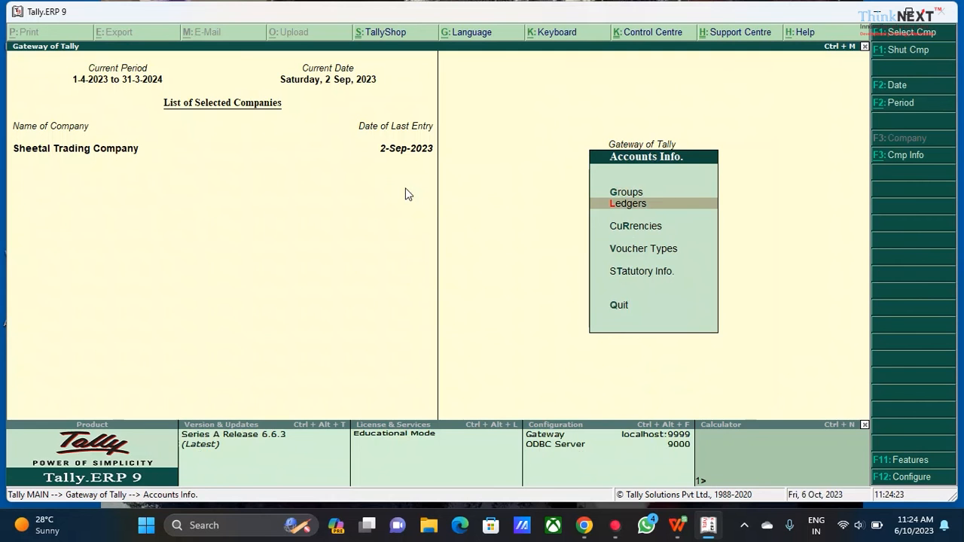
pyautogui.press('Return')
pyautogui.press('Return')
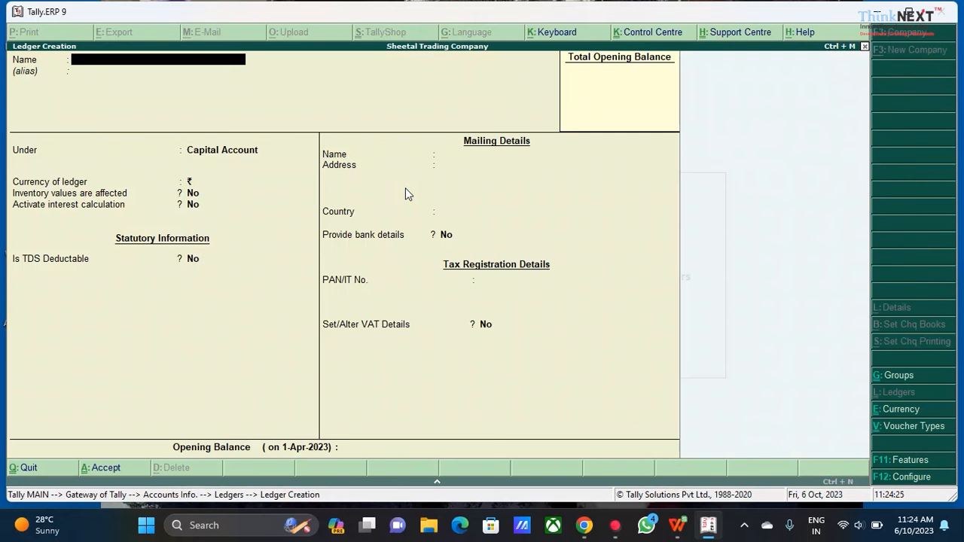
pyautogui.write('Impo')
pyautogui.press('Return')
pyautogui.press('Return')
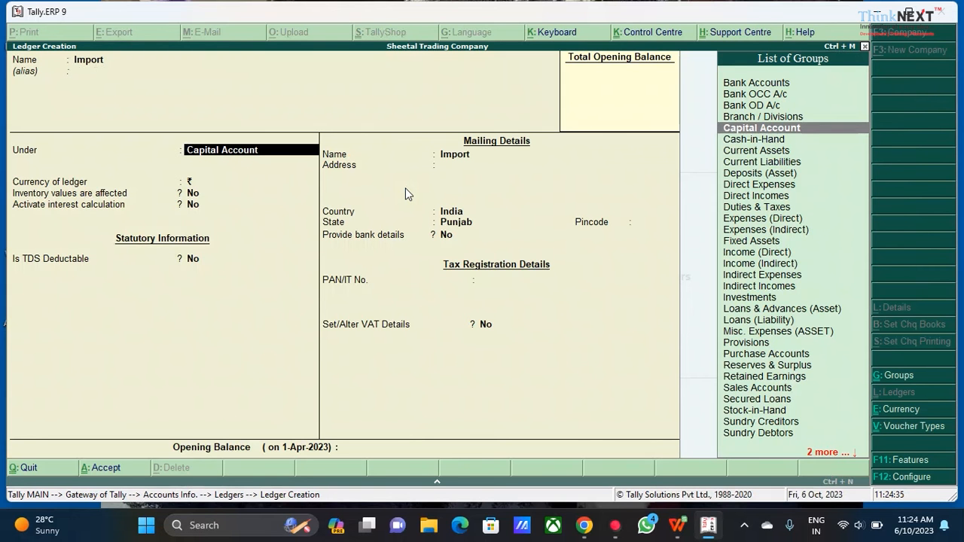
pyautogui.write('Pur')
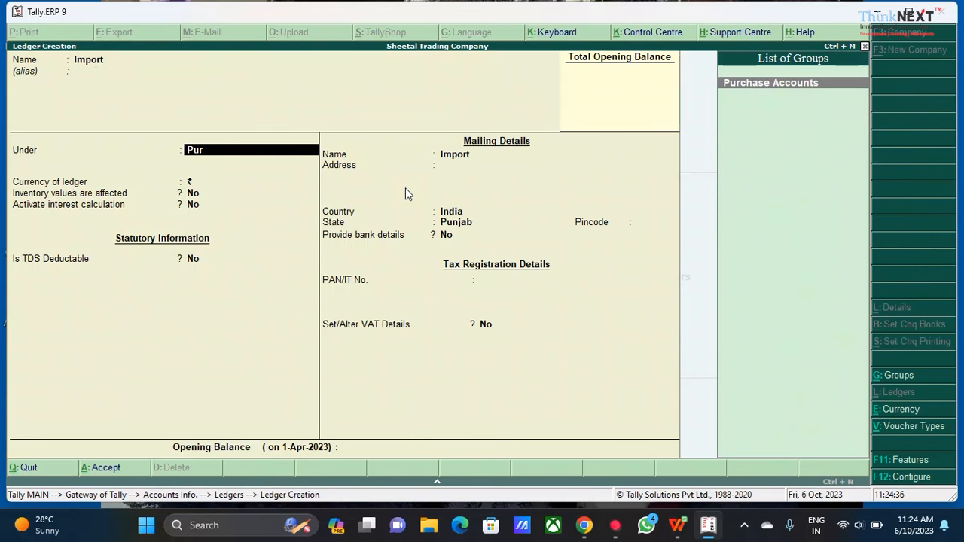
pyautogui.press('Return')
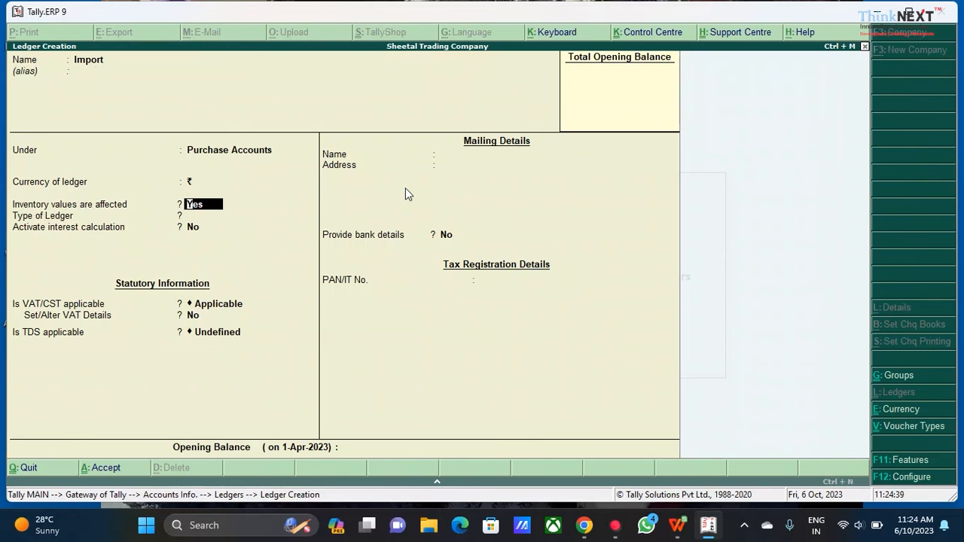
pyautogui.write('y')
pyautogui.press('Return')
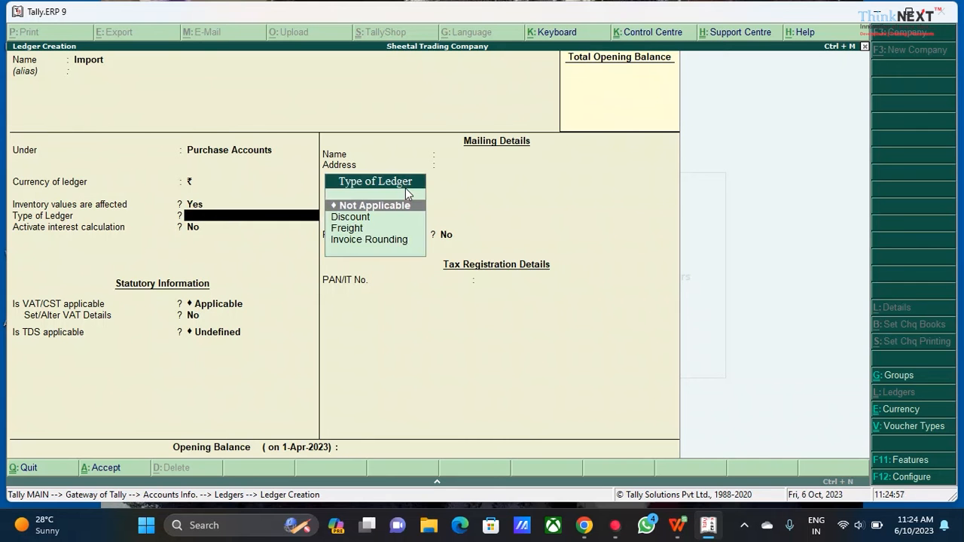
# Set the Import ledger's VAT/CST and TDS applicability to Not Applicable and accept the ledger
pyautogui.press('Return')
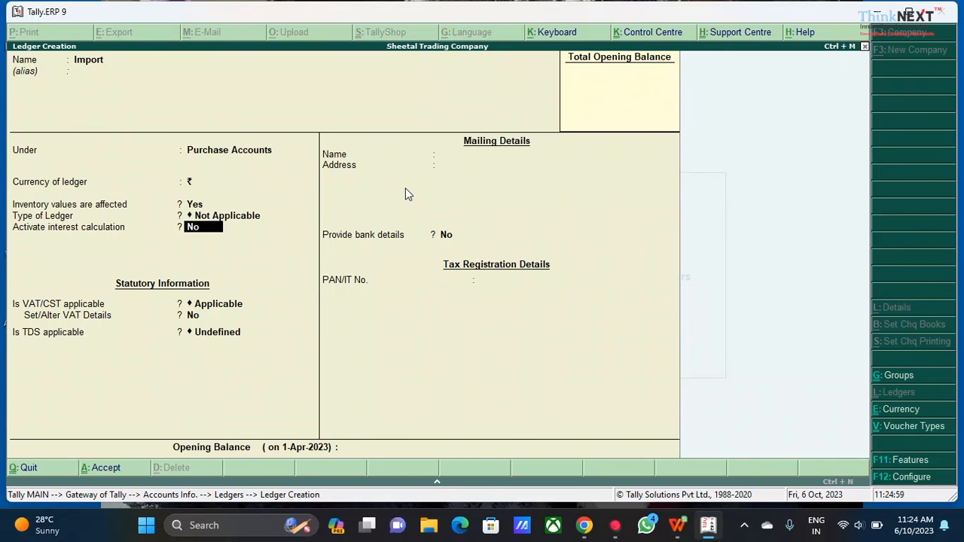
pyautogui.press('Return')
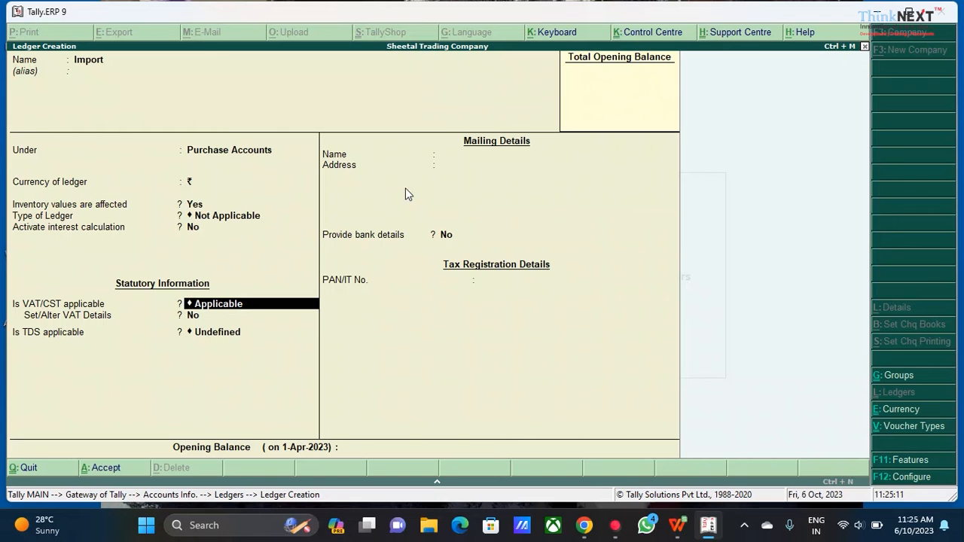
pyautogui.press('space')
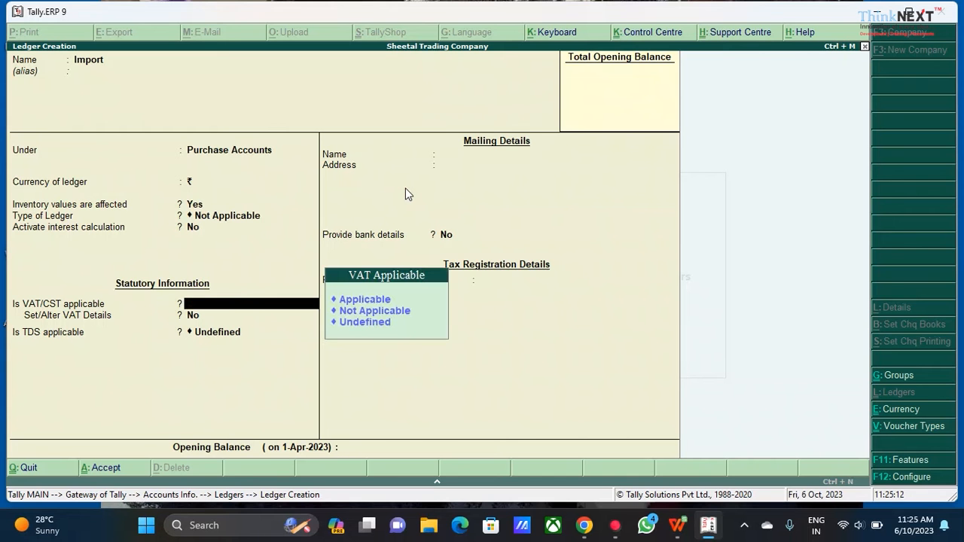
pyautogui.press('Down')
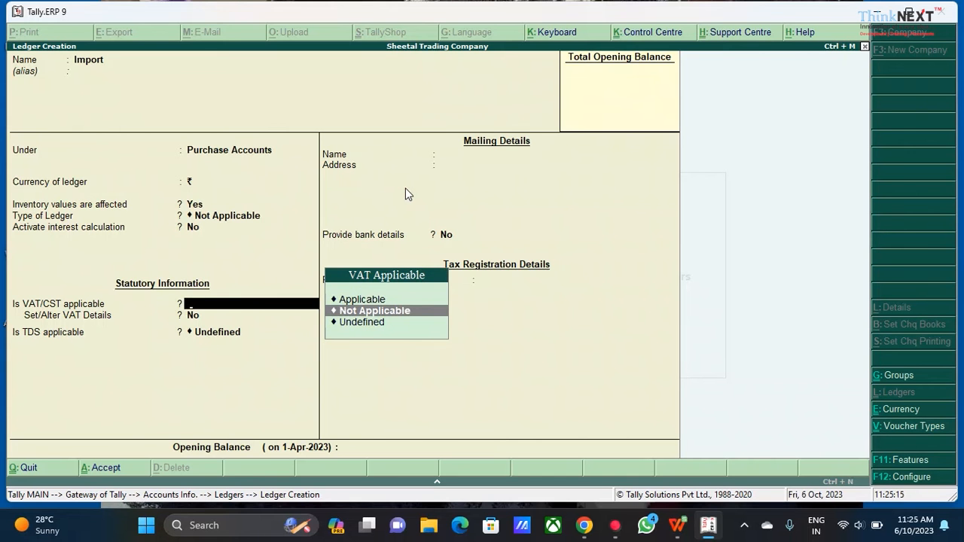
pyautogui.press('Return')
pyautogui.press('BackSpace')
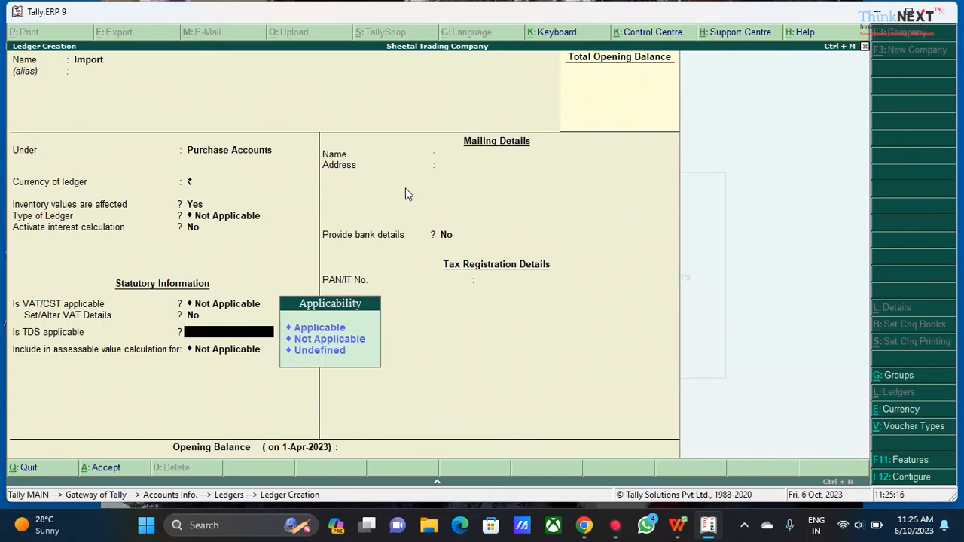
pyautogui.press('Down')
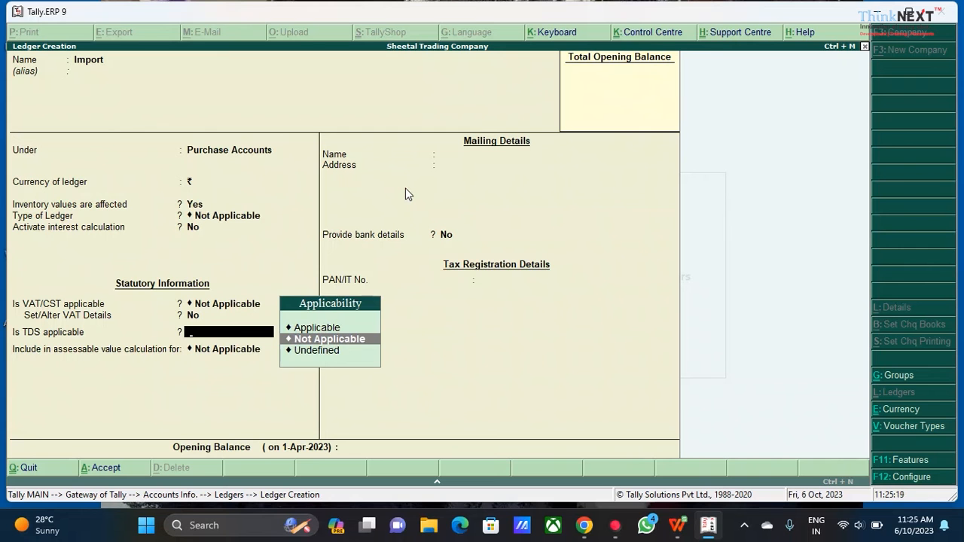
pyautogui.press('Return')
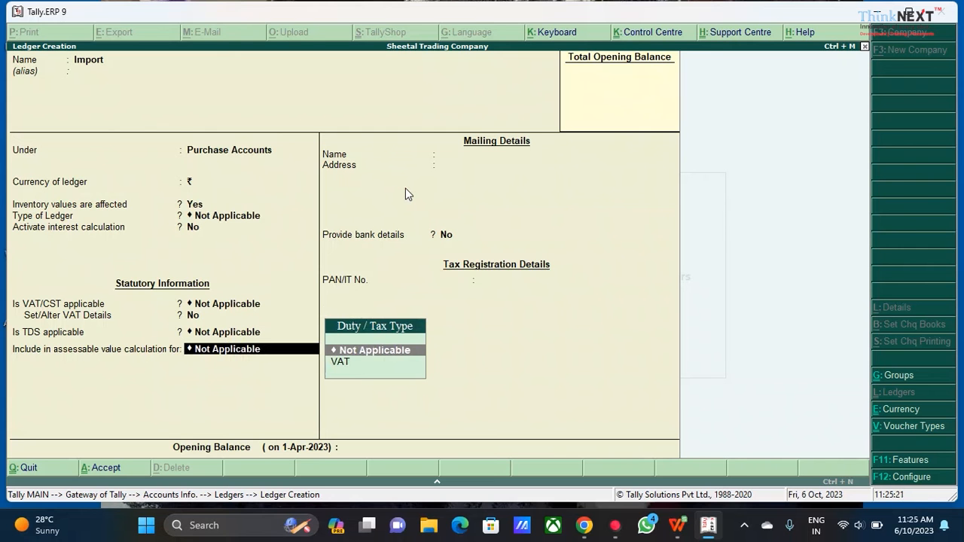
pyautogui.press('Return')
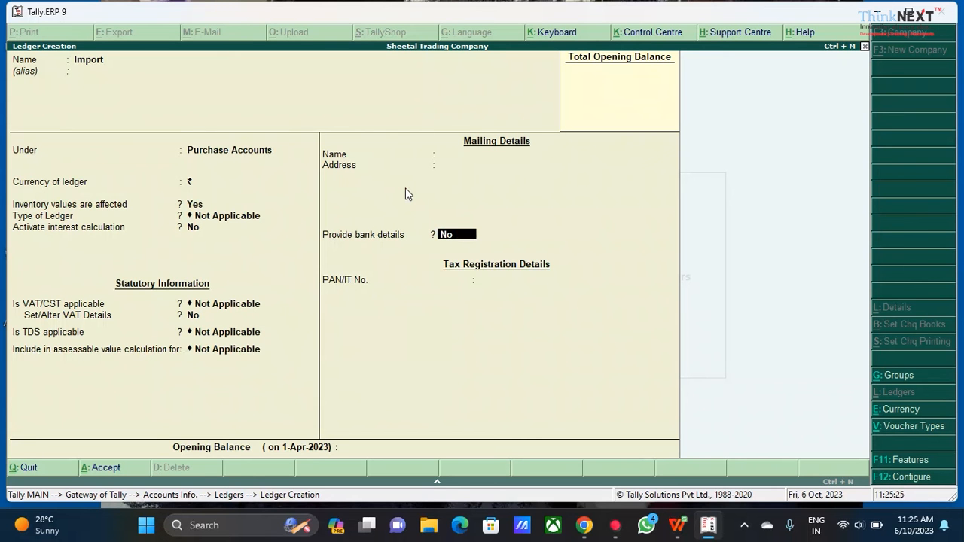
pyautogui.press('Return')
pyautogui.press('Return')
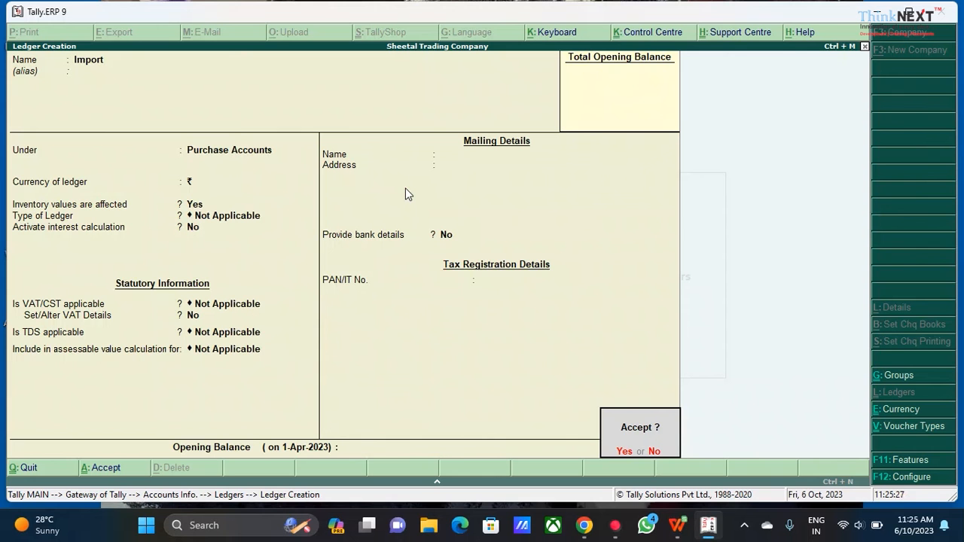
pyautogui.press('Return')
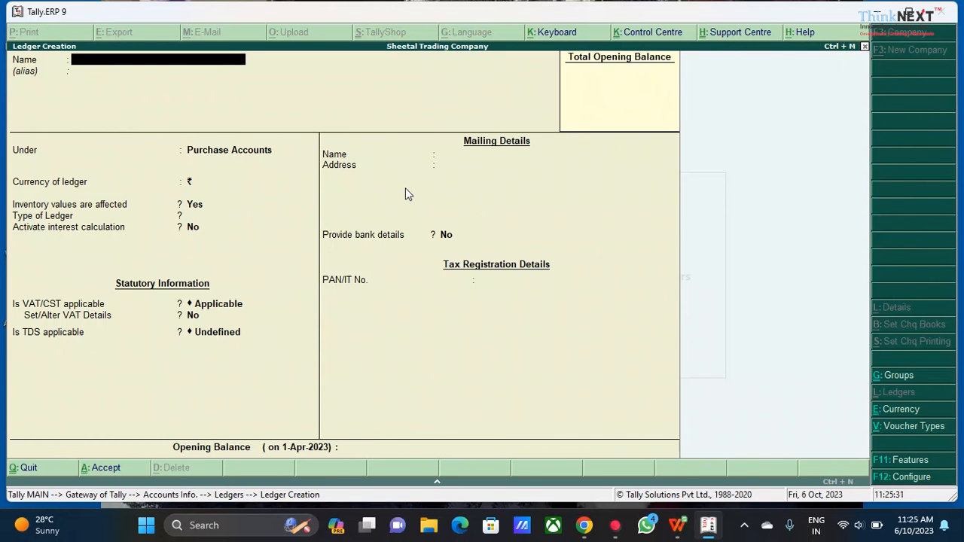
# Start a new ledger named Export under Sales Accounts with inventory values affected kept at Yes
pyautogui.write('Export')
pyautogui.press('Return')
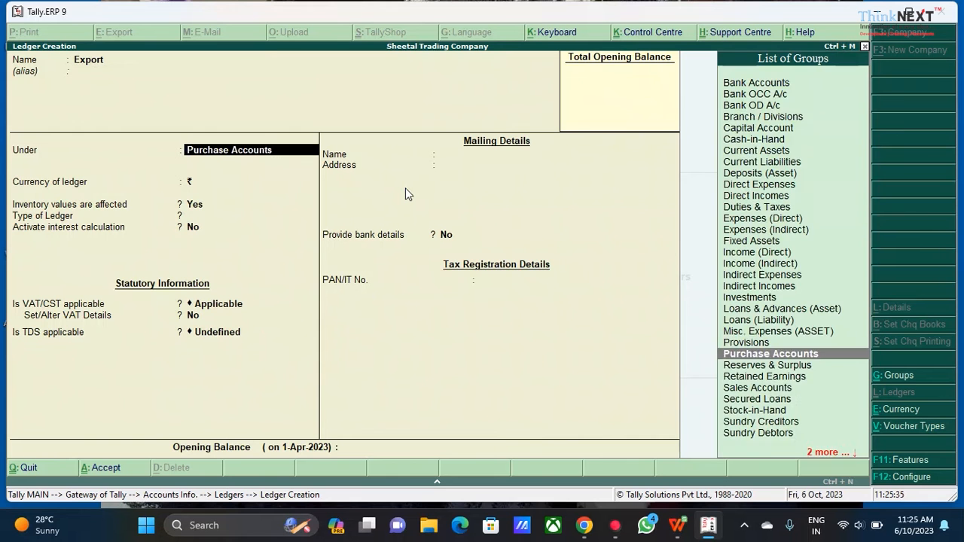
pyautogui.write('Sa')
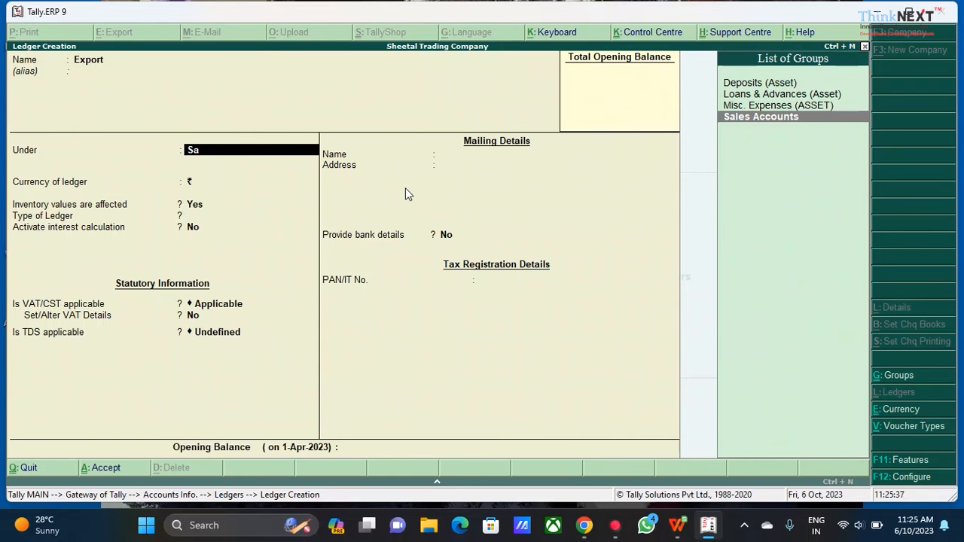
pyautogui.press('Return')
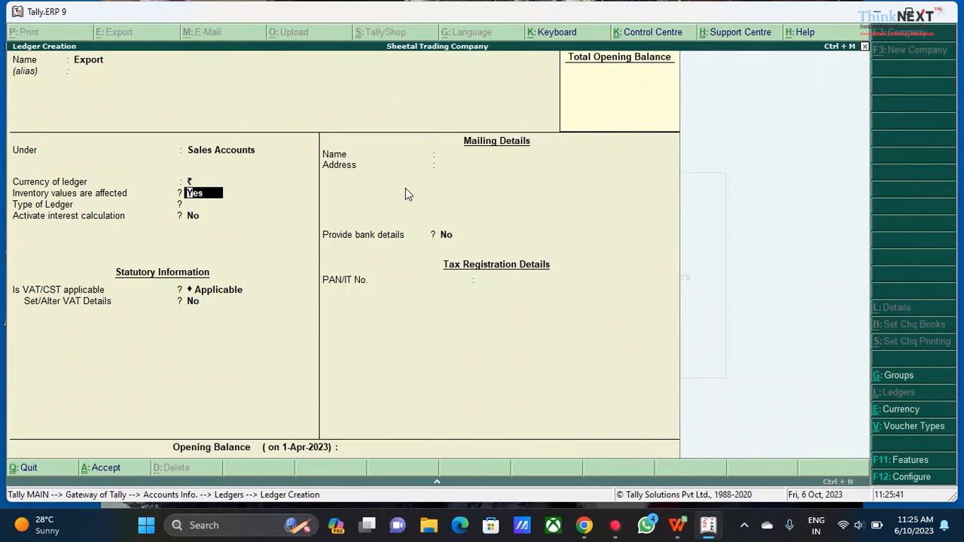
pyautogui.press('Return')
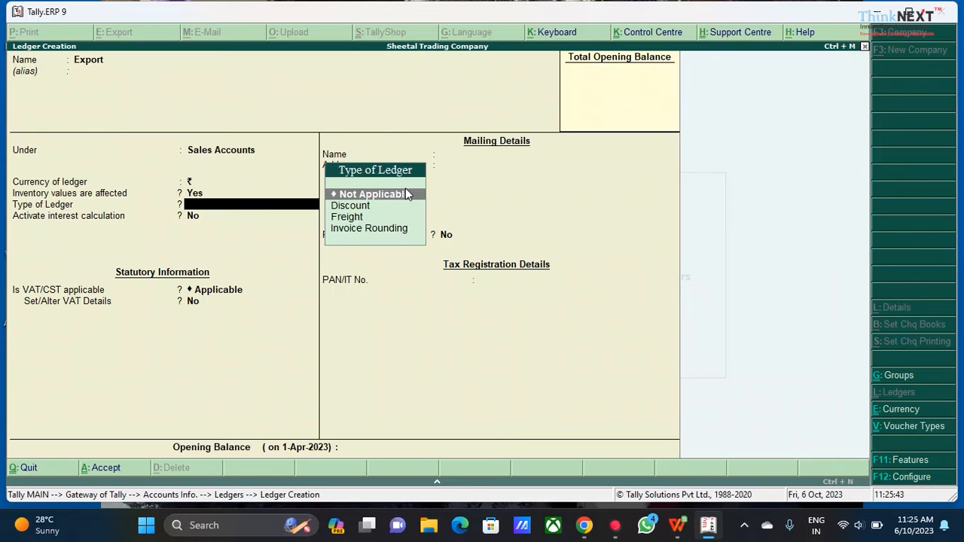
# Set the Export ledger's VAT/CST applicability to Not Applicable and accept the ledger
pyautogui.press('Return')
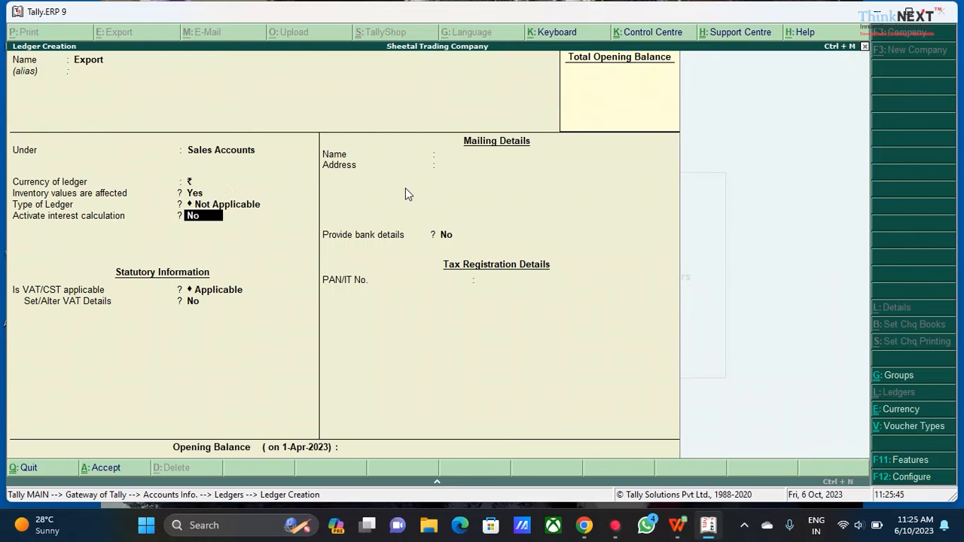
pyautogui.press('Return')
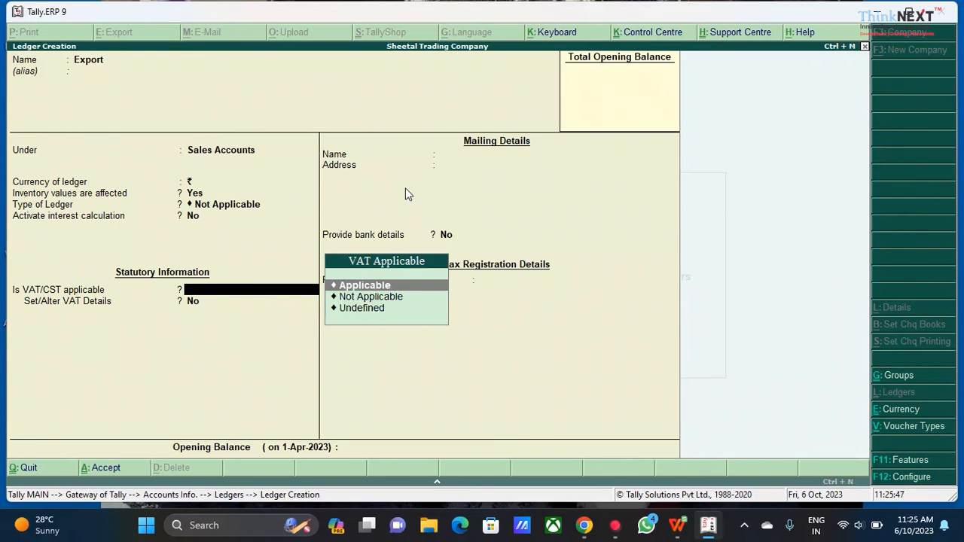
pyautogui.press('Down')
pyautogui.press('Return')
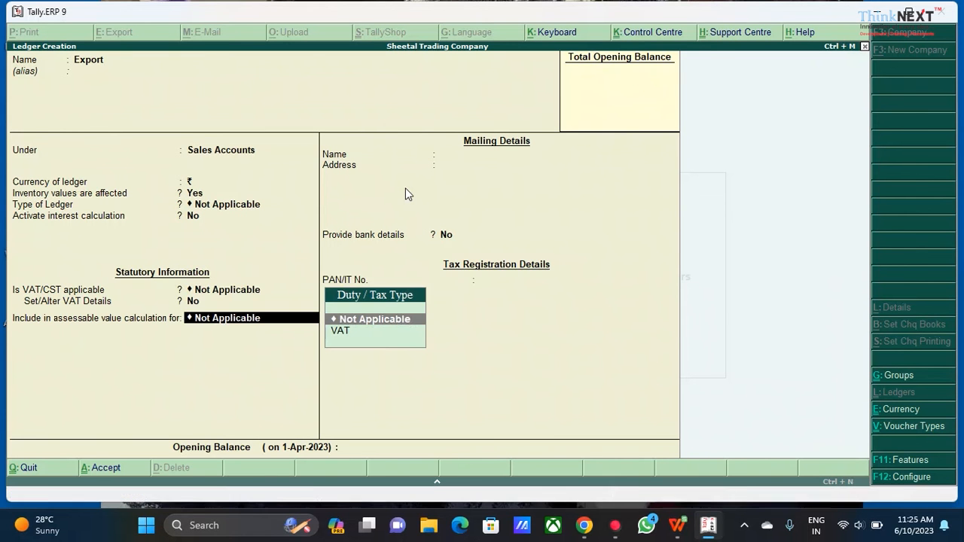
pyautogui.press('Return')
pyautogui.press('Return')
pyautogui.press('Return')
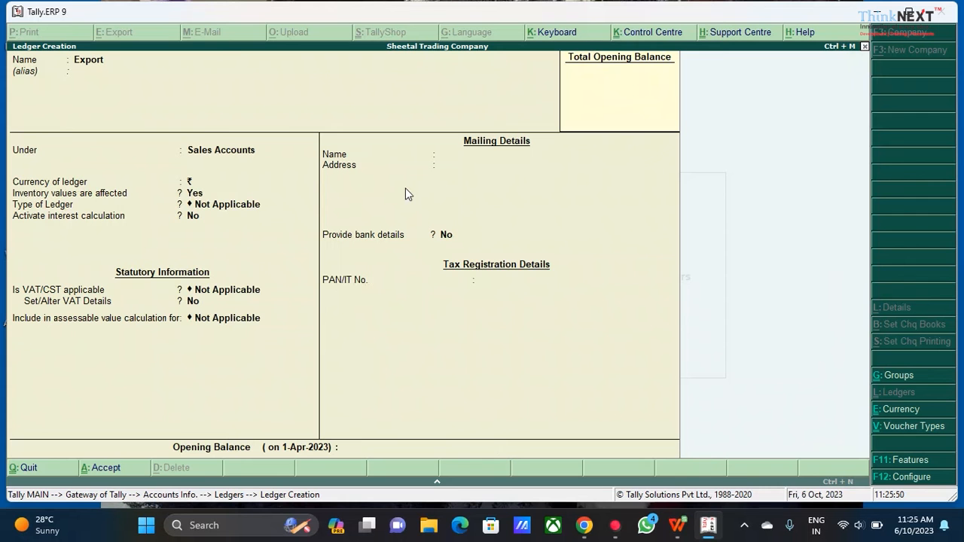
pyautogui.press('Return')
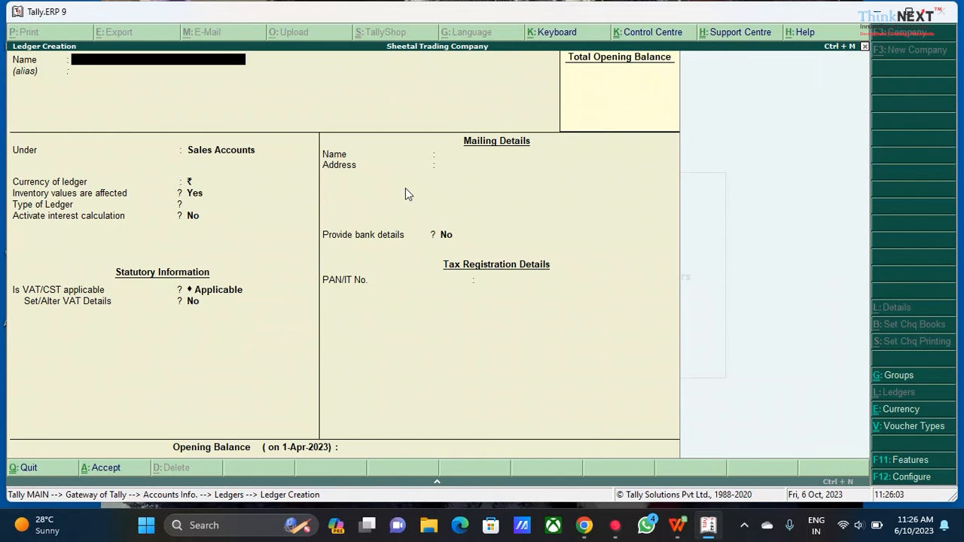
# Start a new ledger named A Usa A/c Cr. under the Sundry Creditors group
pyautogui.write('A Usa A/c c')
pyautogui.press('BackSpace')
pyautogui.write('Cr.')
pyautogui.press('Return')
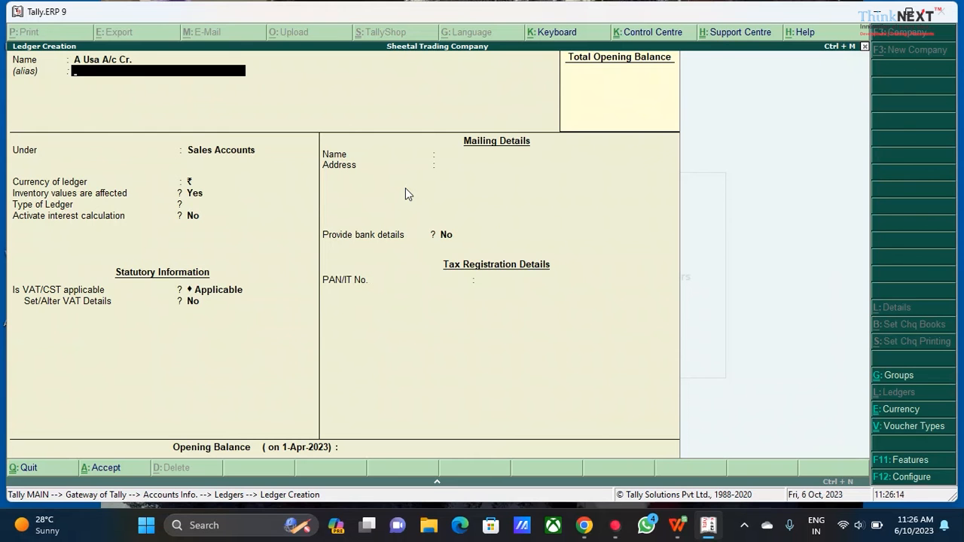
pyautogui.press('Return')
pyautogui.write('Sun')
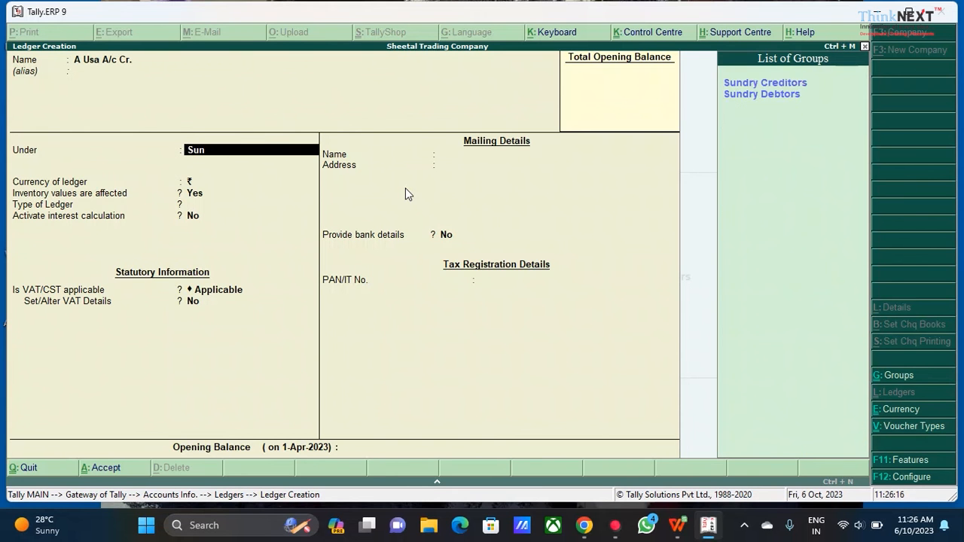
pyautogui.press('Return')
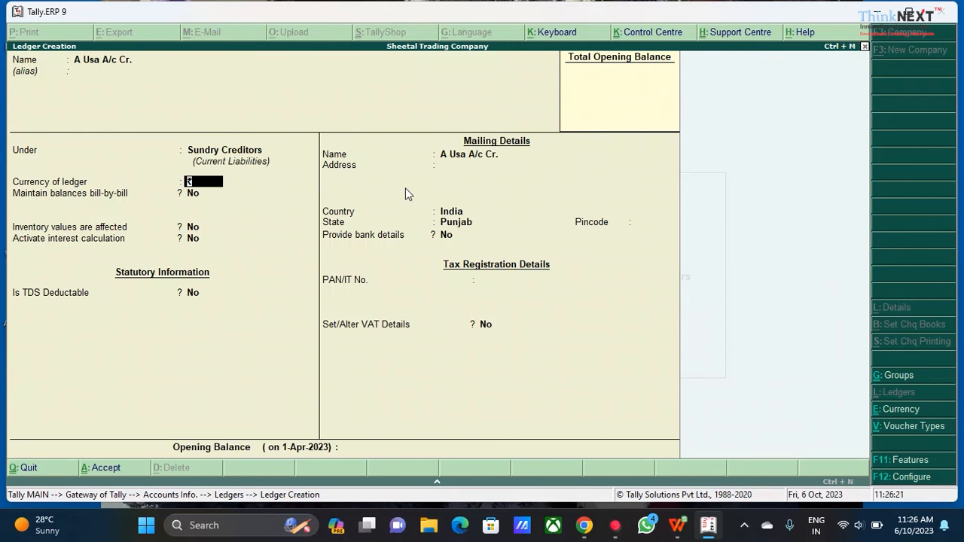
# Enable bill-by-bill balance maintenance for the A Usa A/c Cr. ledger, leaving the remaining credit fields at defaults
pyautogui.press('Return')
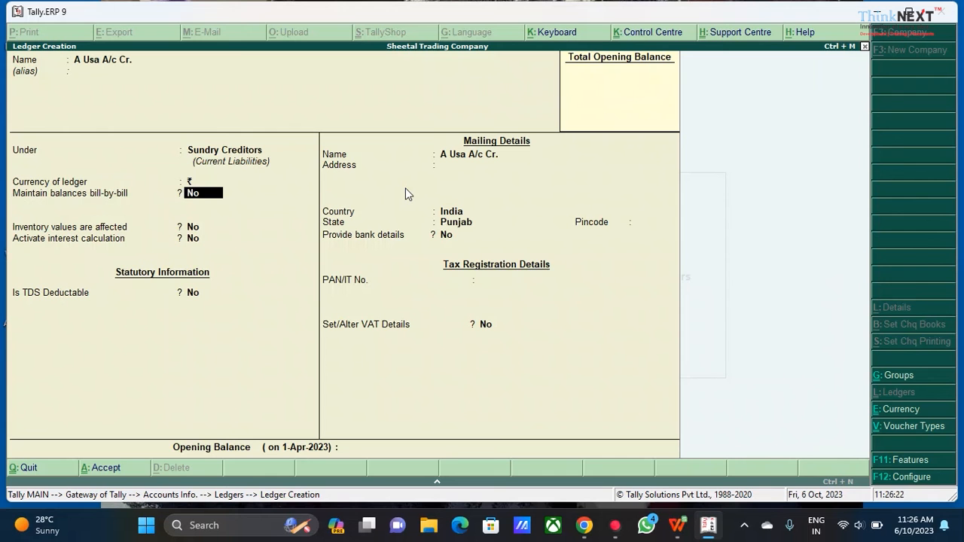
pyautogui.write('yes')
pyautogui.press('Return')
pyautogui.press('Return')
pyautogui.press('Return')
pyautogui.press('Return')
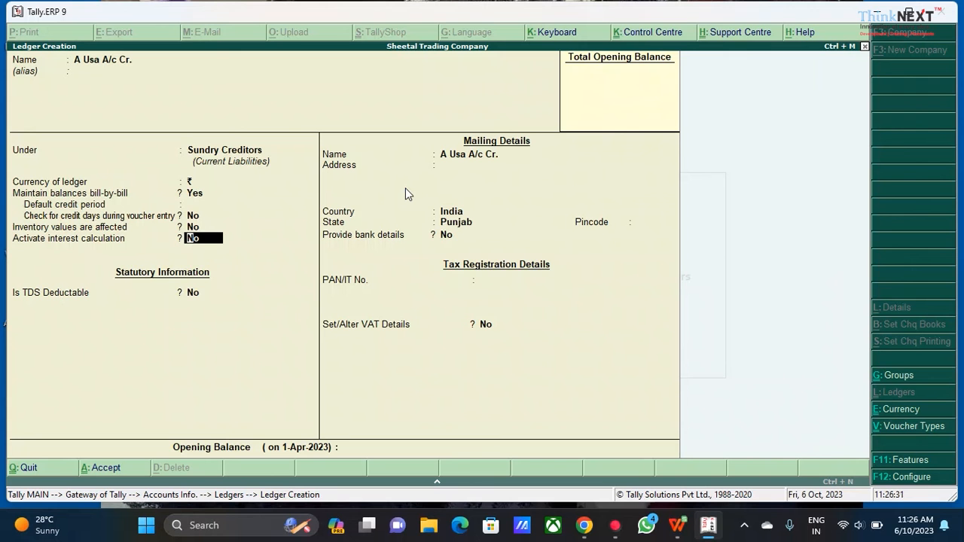
# Set the A Usa A/c Cr. ledger's country to United States of America and accept the ledger
pyautogui.press('Return')
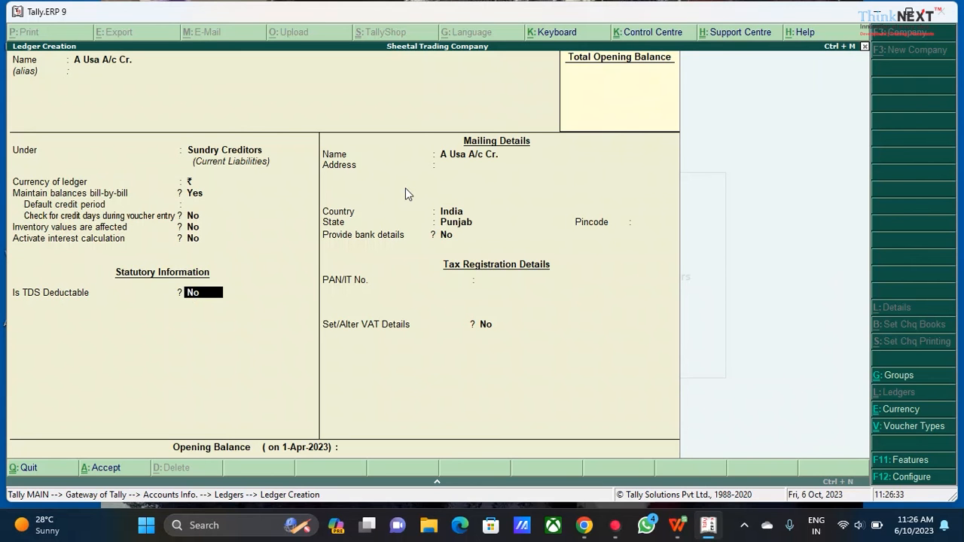
pyautogui.press('Return')
pyautogui.press('Return')
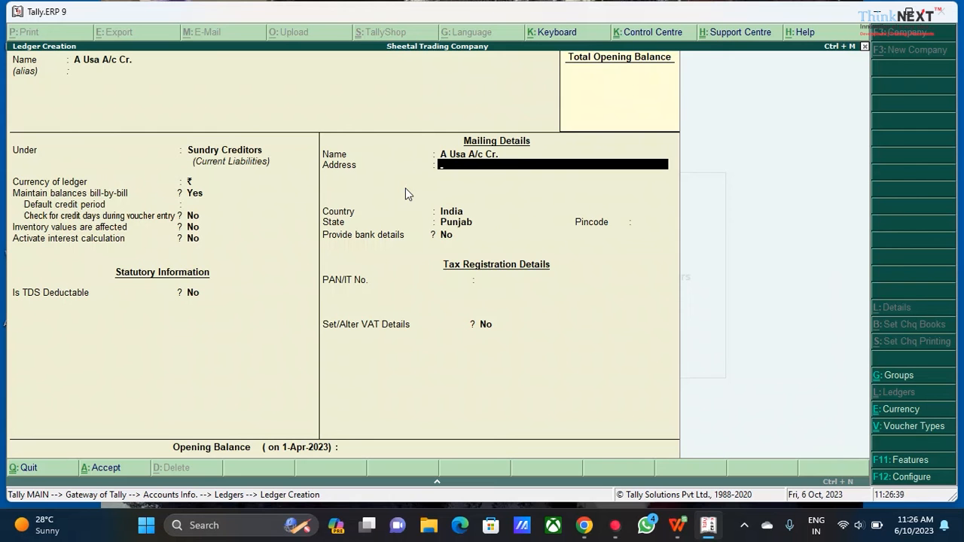
pyautogui.press('Return')
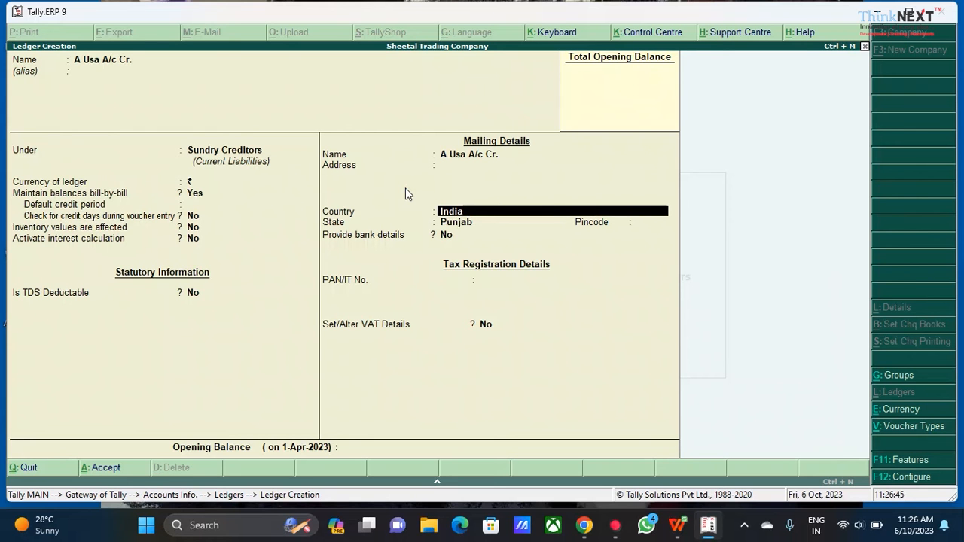
pyautogui.press('BackSpace')
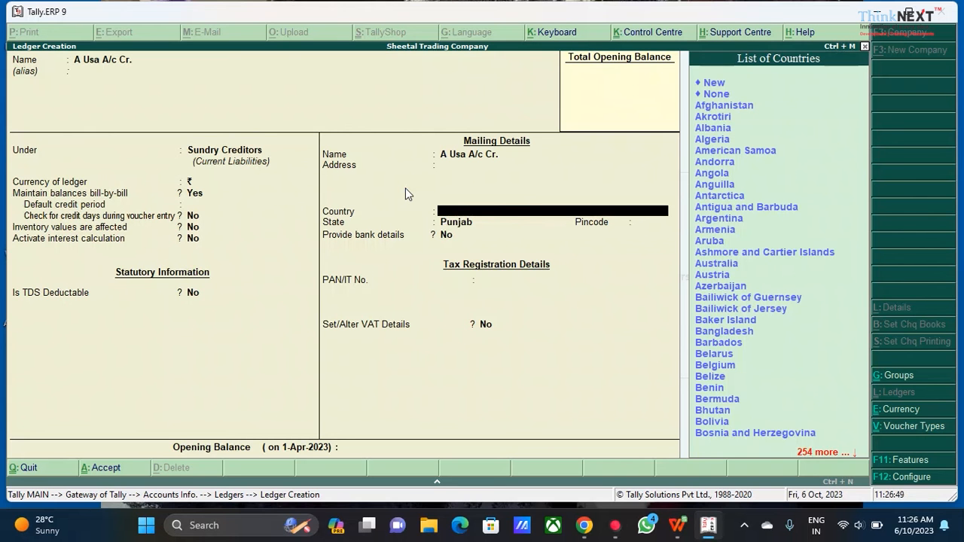
pyautogui.write('Uni')
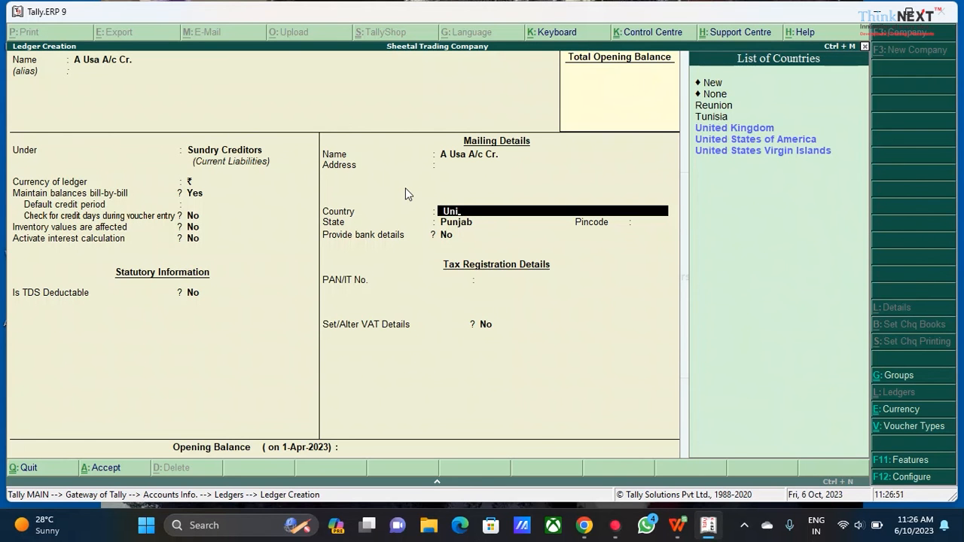
pyautogui.press('Down')
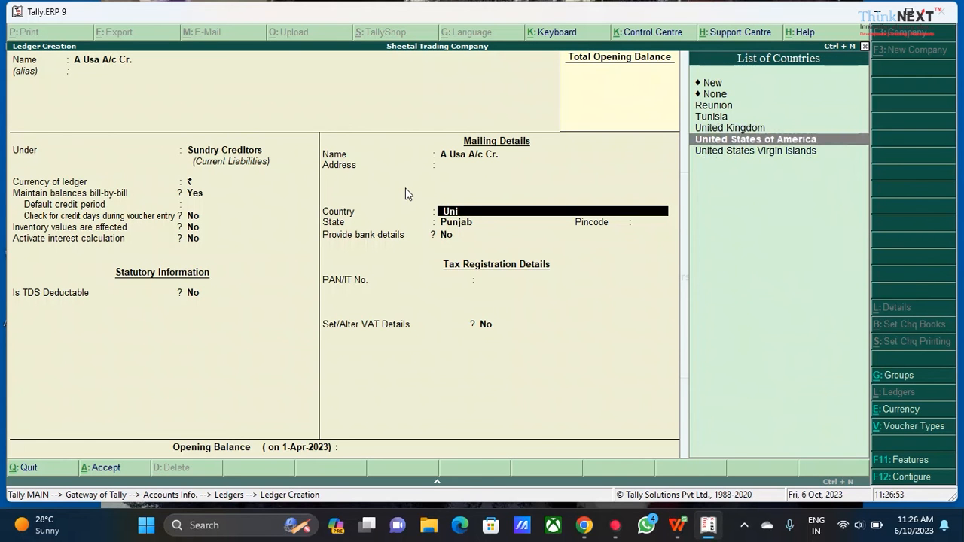
pyautogui.press('Return')
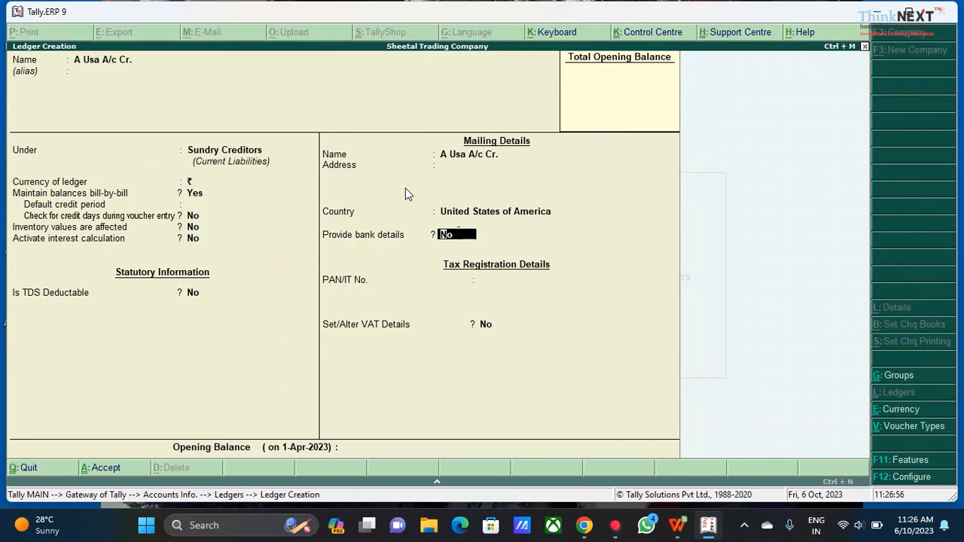
pyautogui.press('Return')
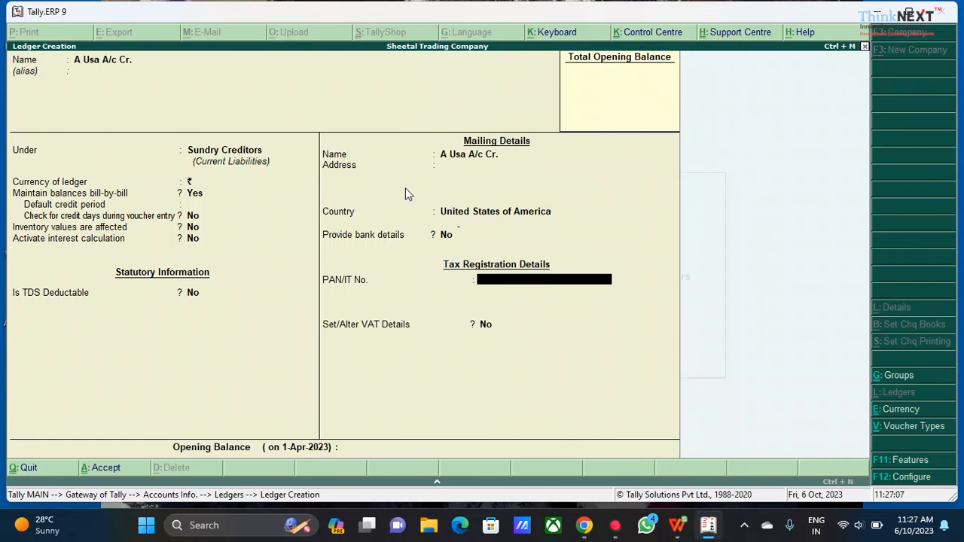
pyautogui.press('Return')
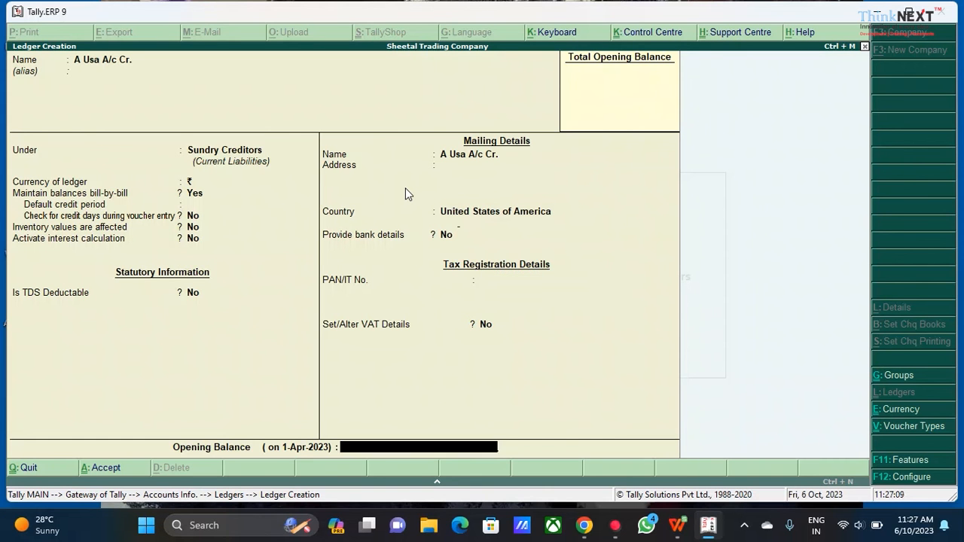
pyautogui.press('Return')
pyautogui.press('Return')
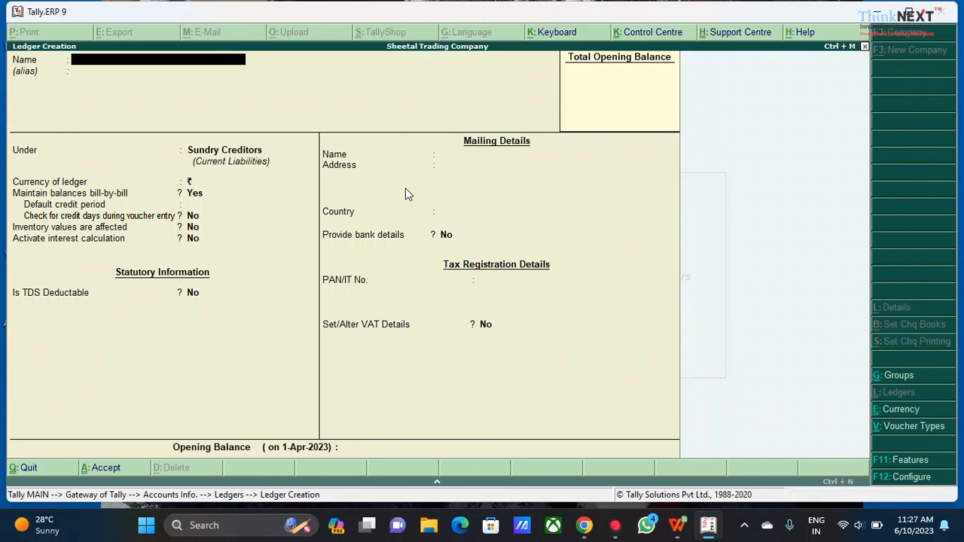
# Start a new ledger named B Usa A/c Dr. under the Sundry Debtors group
pyautogui.write('B')
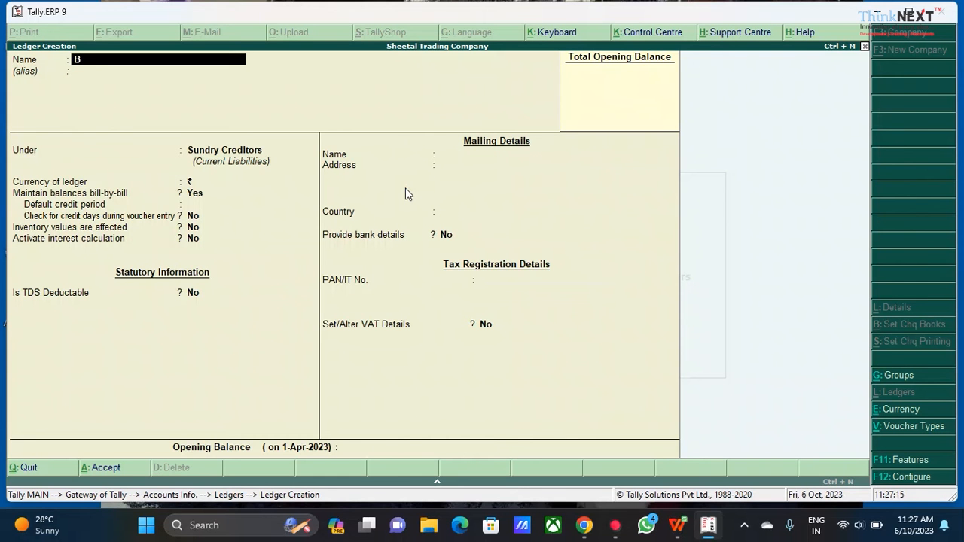
pyautogui.write(' Usa A/c dr.')
pyautogui.press('Return')
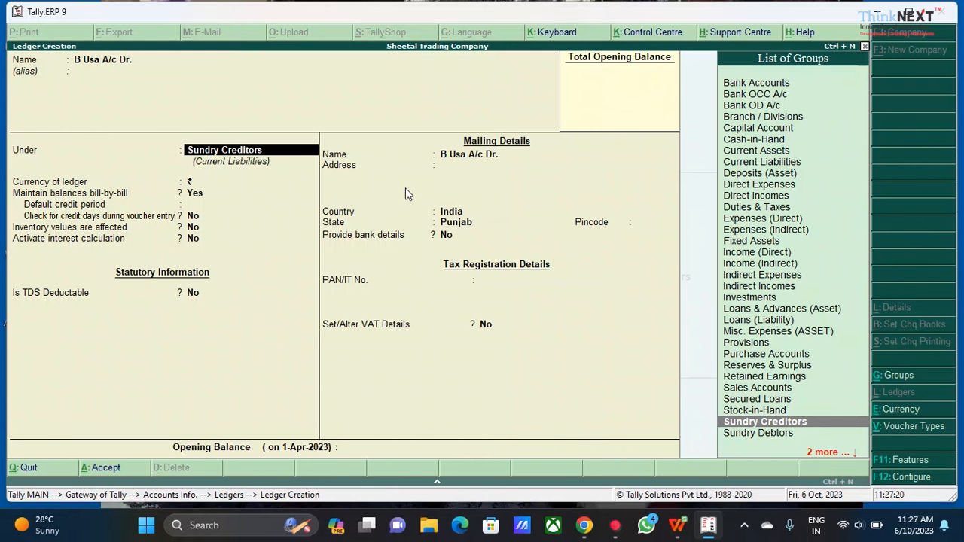
pyautogui.press('Down')
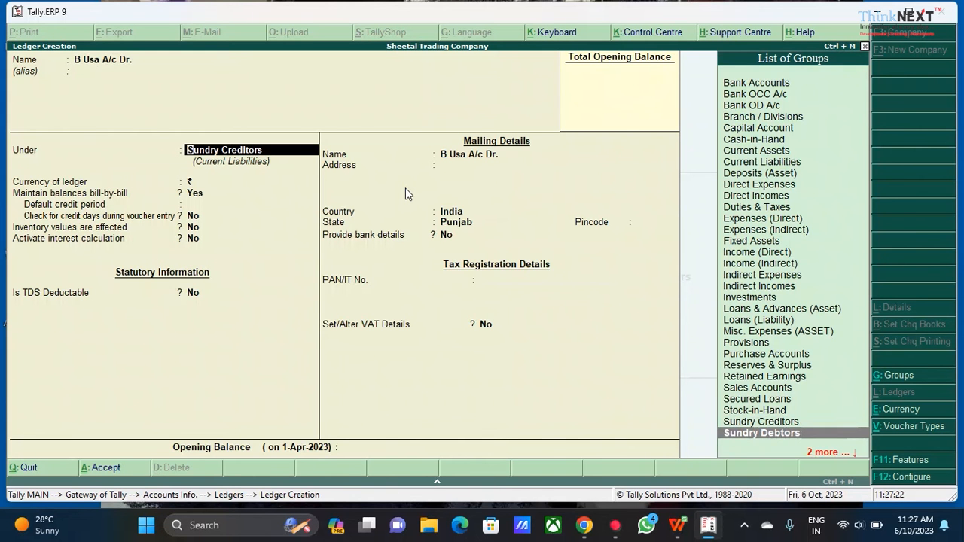
pyautogui.press('Return')
# Set the B Usa A/c Dr. ledger's country to United States of America and accept the ledger
pyautogui.press('Return')
pyautogui.press('Return')
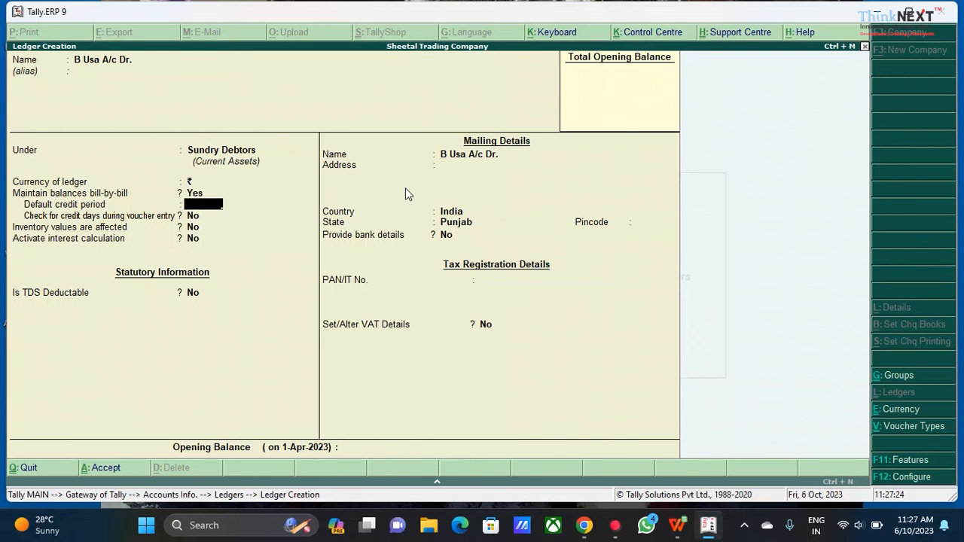
pyautogui.press('Return')
pyautogui.press('Return')
pyautogui.press('Return')
pyautogui.press('Return')
pyautogui.press('Return')
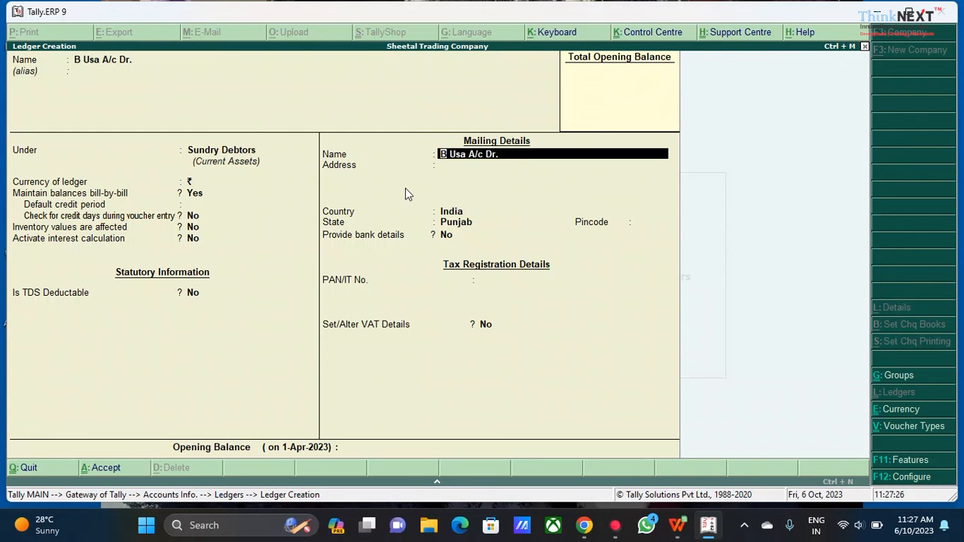
pyautogui.press('Return')
pyautogui.press('Return')
pyautogui.press('BackSpace')
pyautogui.write('United')
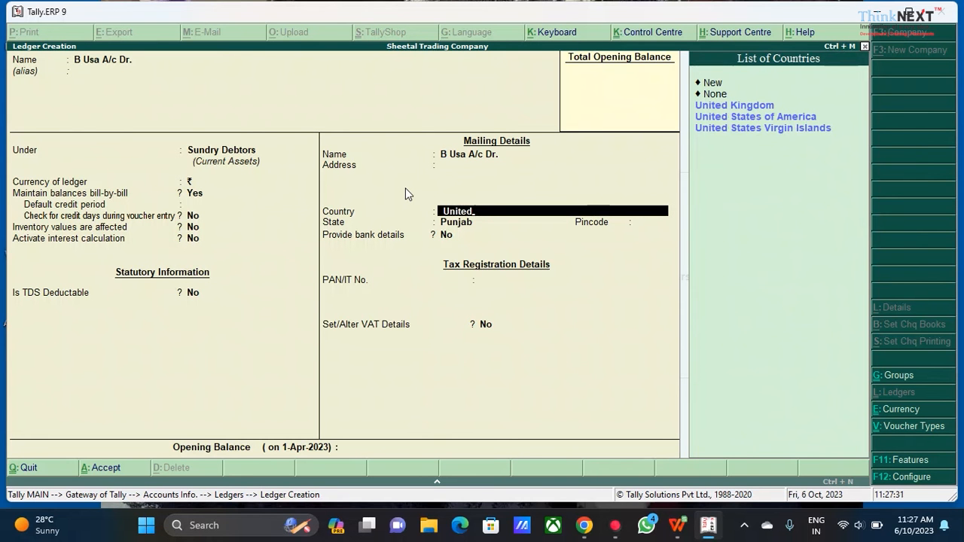
pyautogui.press('Down')
pyautogui.press('Down')
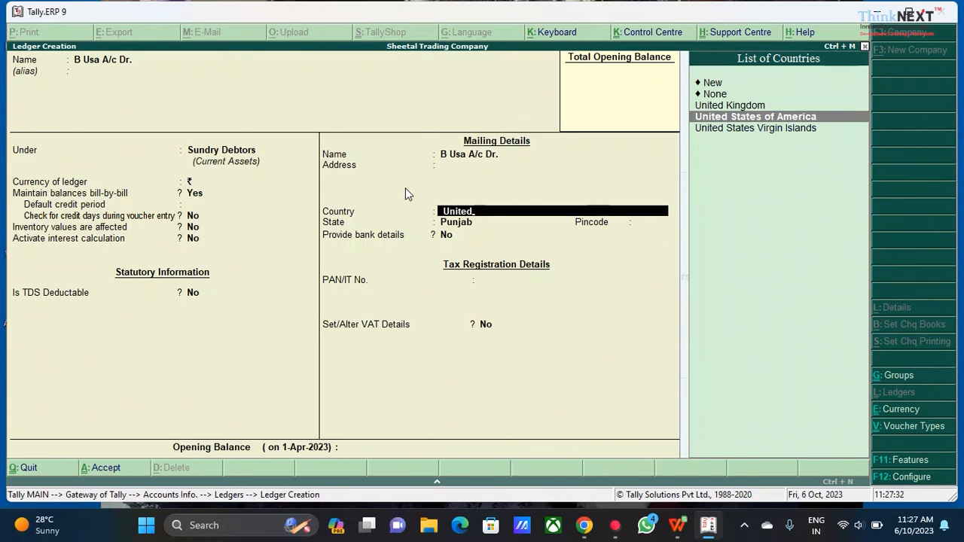
pyautogui.press('Return')
pyautogui.press('Return')
pyautogui.press('Return')
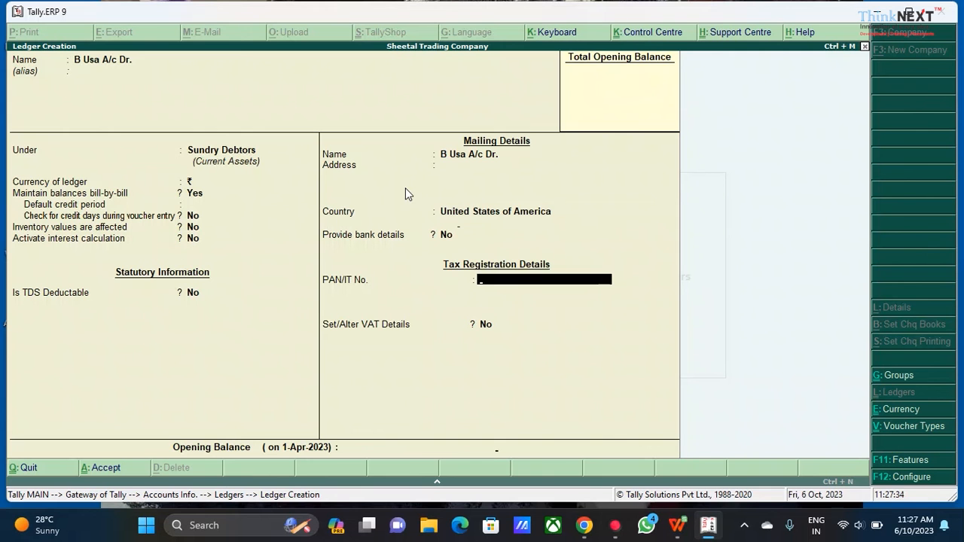
pyautogui.press('Return')
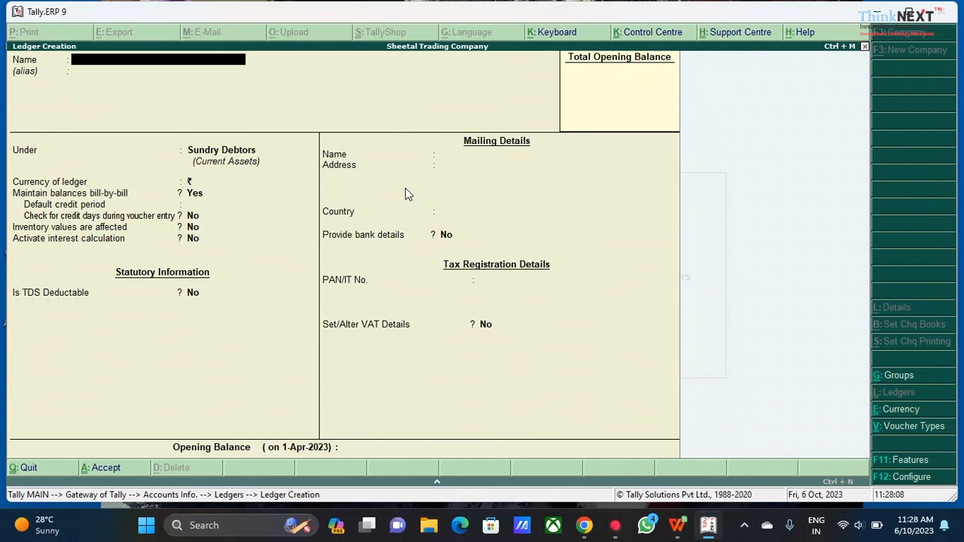
# Open currency creation and enter a new currency with symbol $ and formal name US Dollar
pyautogui.press('Escape')
pyautogui.press('y')
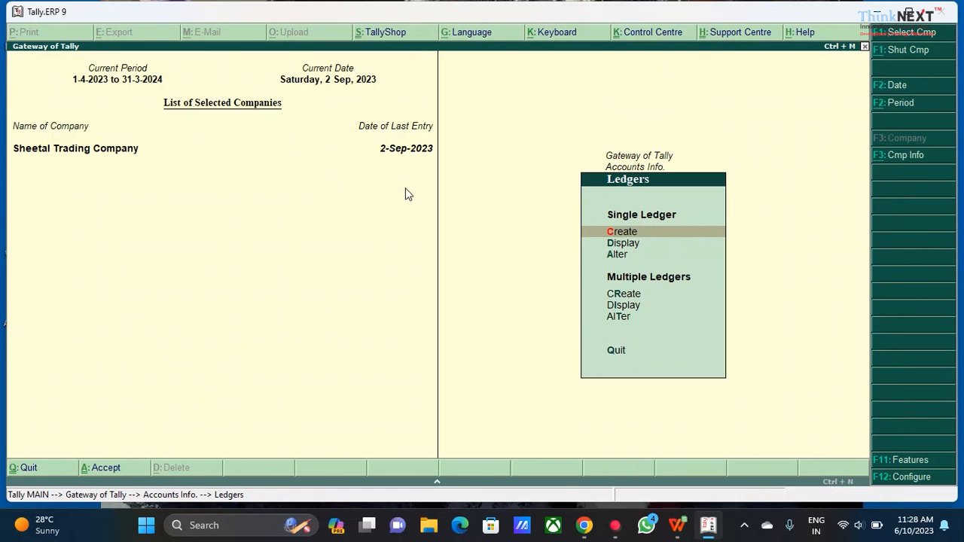
pyautogui.press('Escape')
pyautogui.press('Escape')
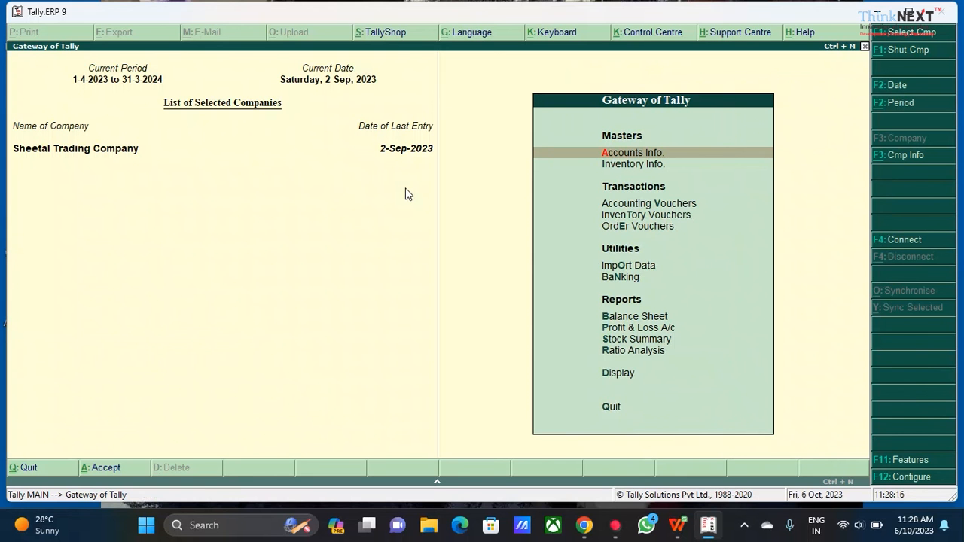
pyautogui.press('Return')
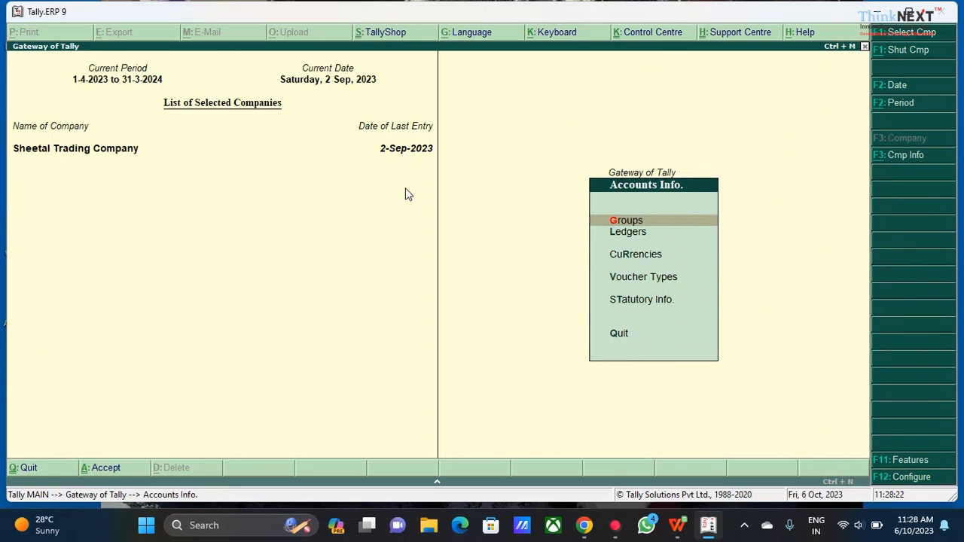
pyautogui.press('Down')
pyautogui.press('Down')
pyautogui.press('Return')
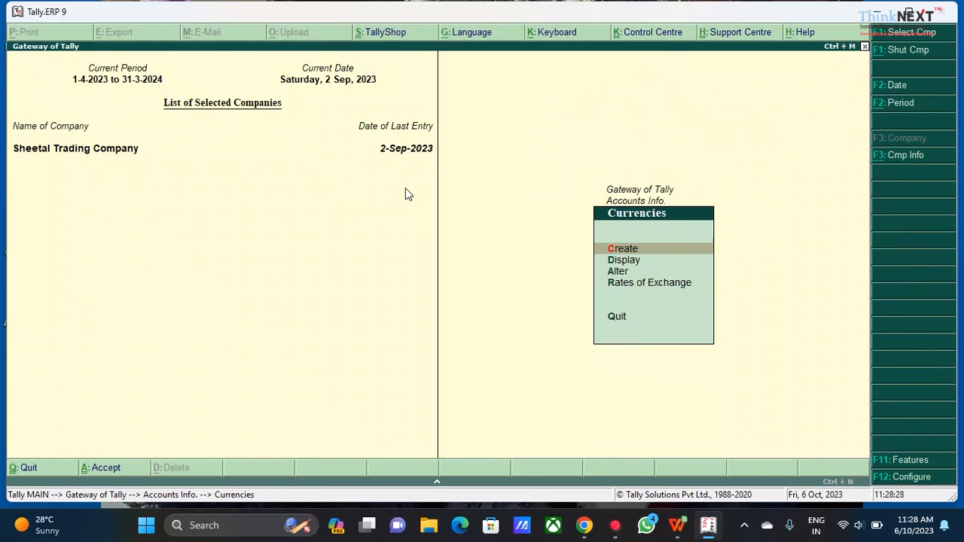
pyautogui.press('Return')
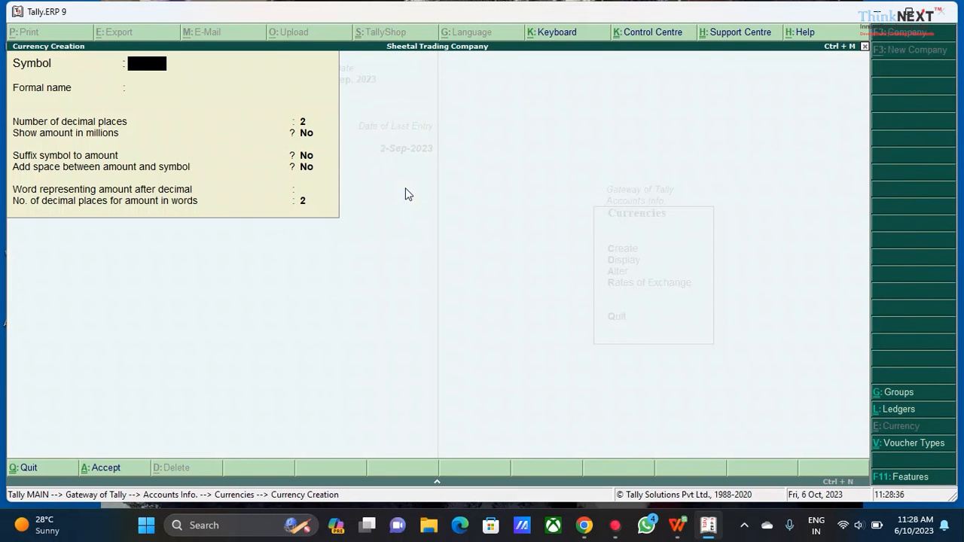
pyautogui.write('$')
pyautogui.press('Return')
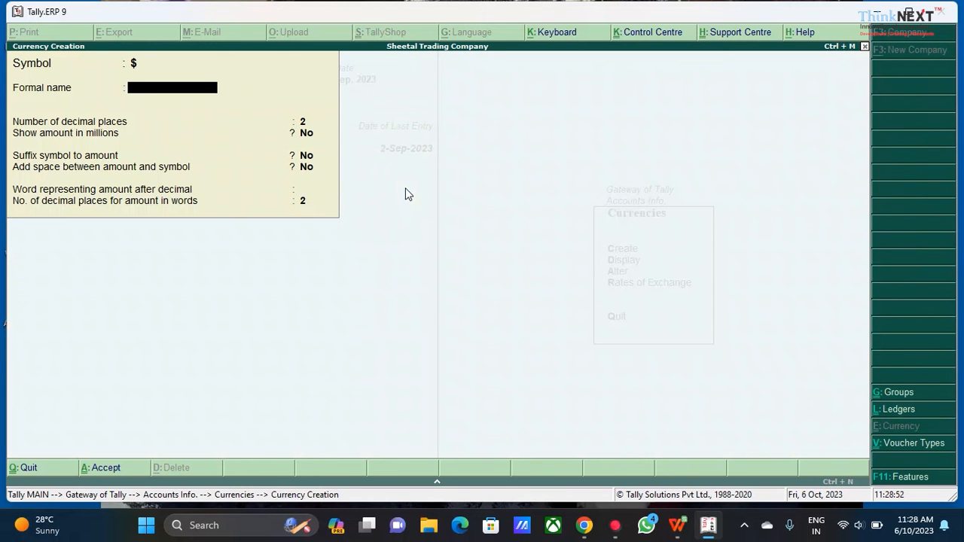
pyautogui.write('US Dollar')
pyautogui.press('Return')
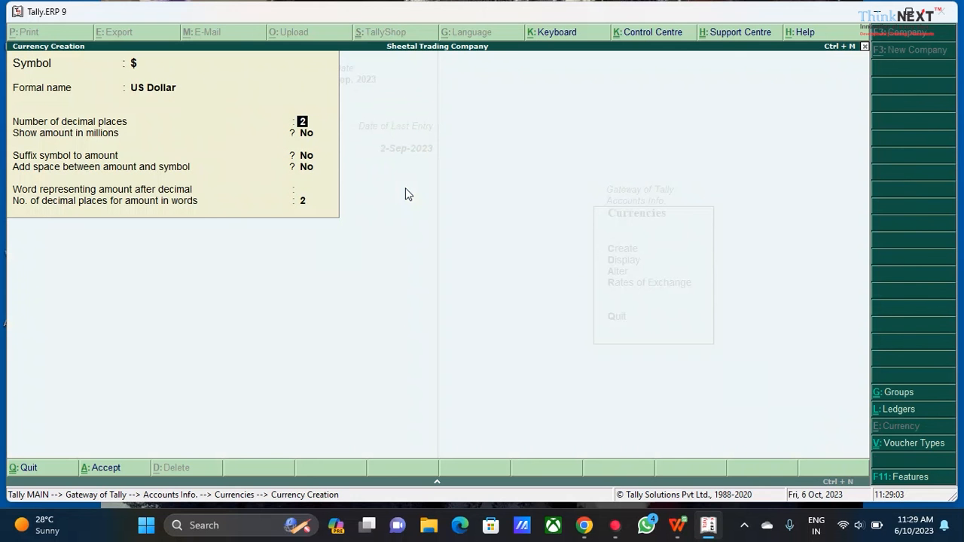
# Set the US Dollar currency to add a space between amount and symbol, keeping 2 decimal places
pyautogui.press('Return')
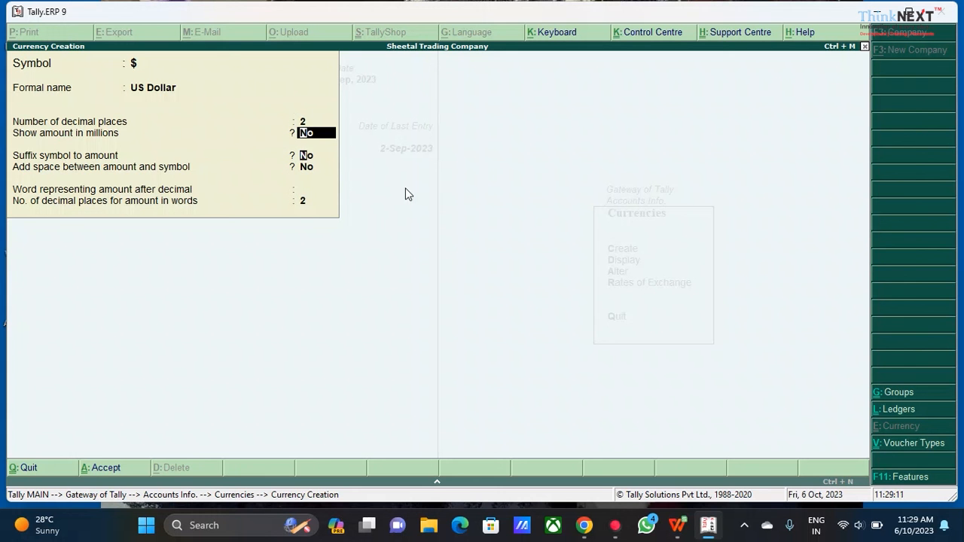
pyautogui.press('Return')
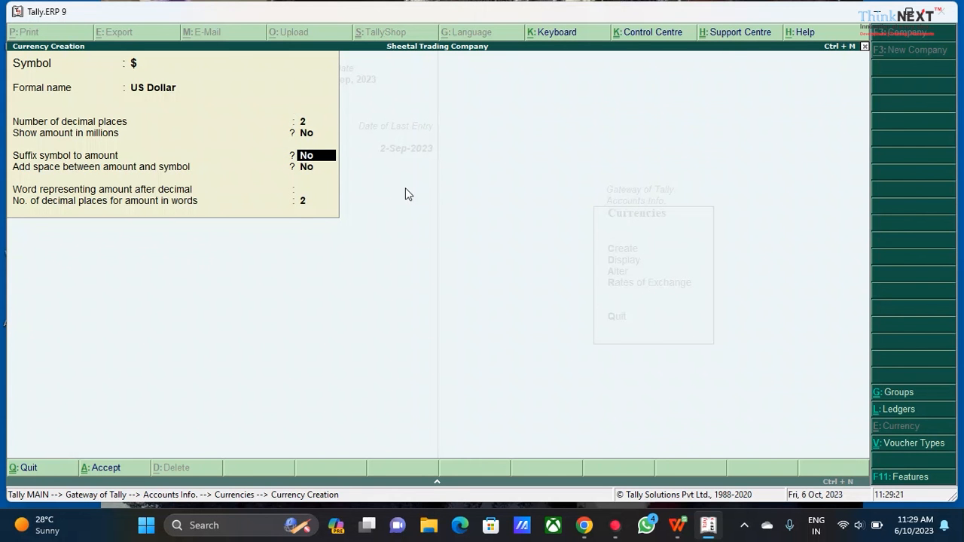
pyautogui.press('Return')
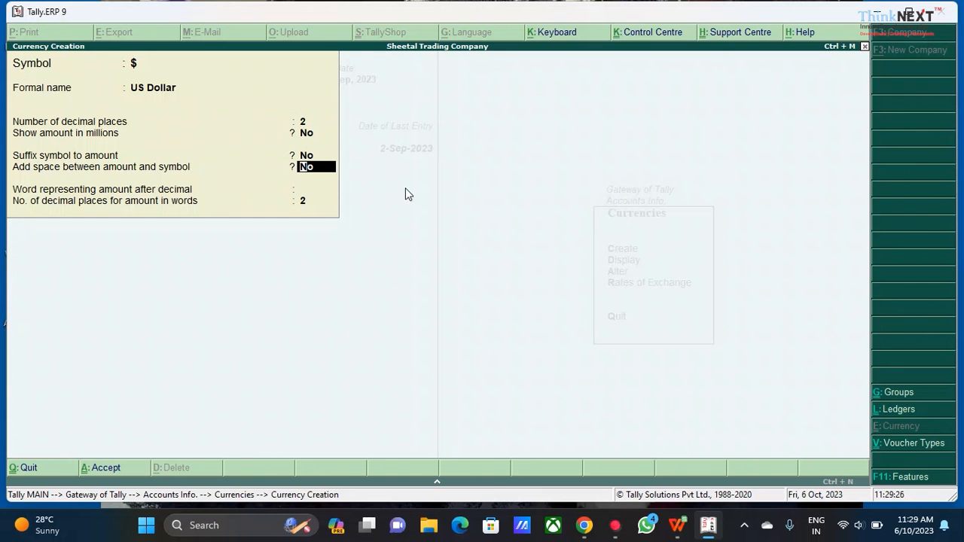
pyautogui.write('yes')
pyautogui.press('Return')
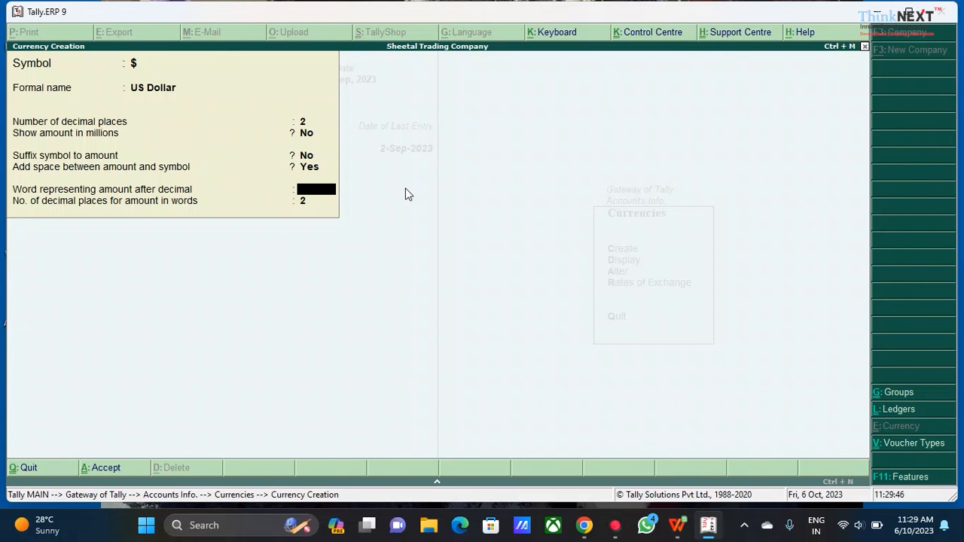
# Set the word after decimal to cents, accept the US Dollar currency and exit currency creation
pyautogui.write('cents')
pyautogui.press('Return')
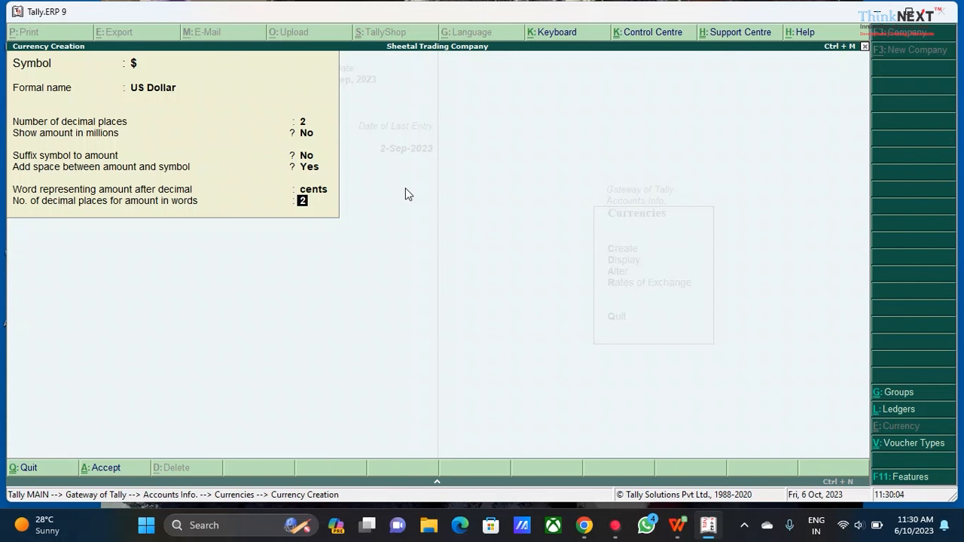
pyautogui.press('Return')
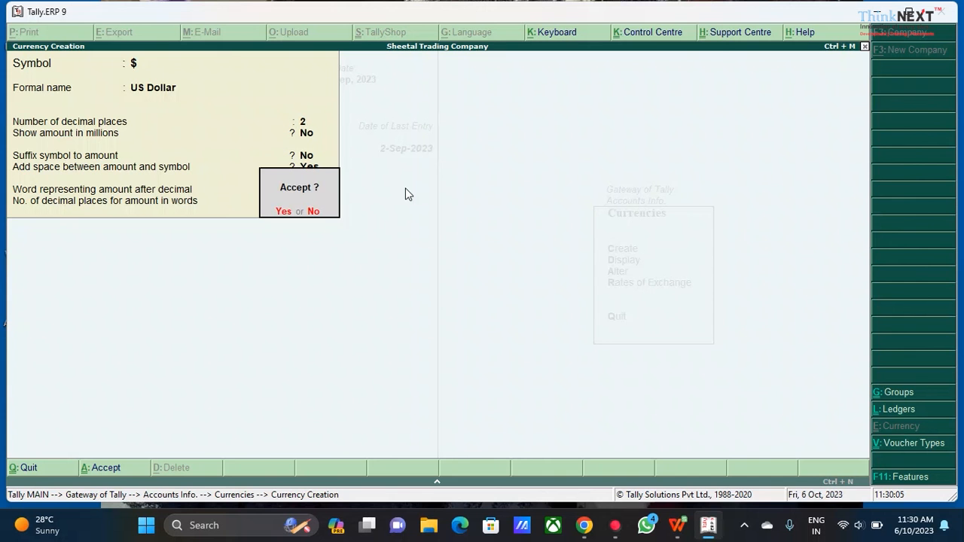
pyautogui.press('Return')
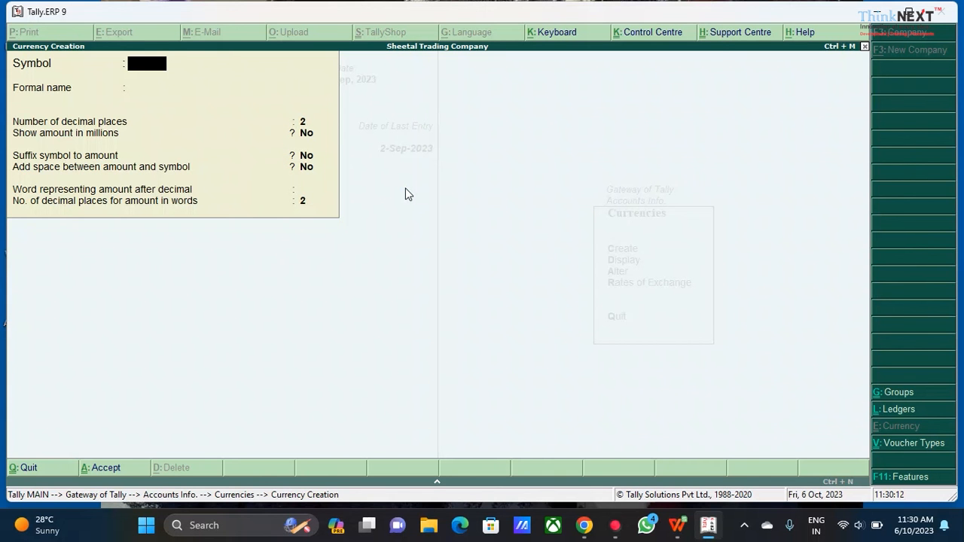
pyautogui.press('Escape')
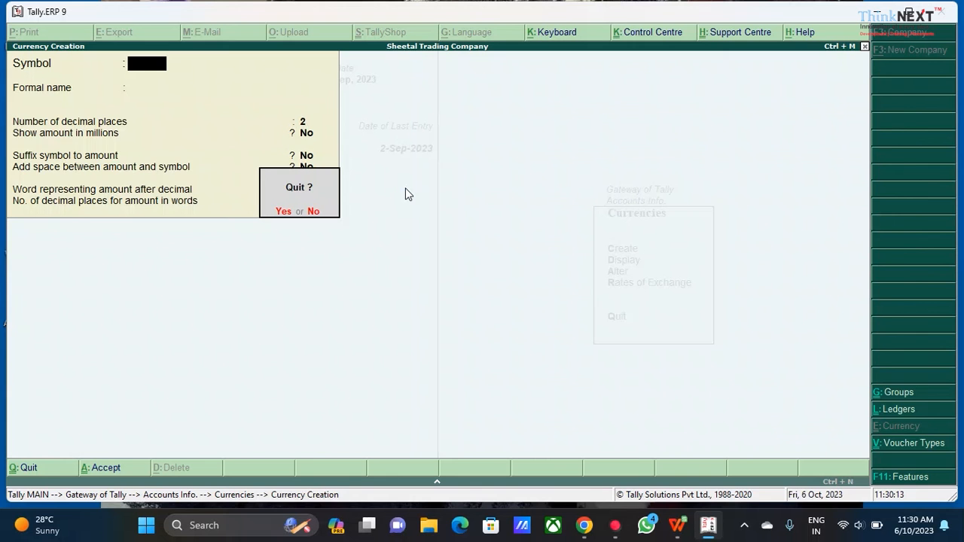
pyautogui.press('y')
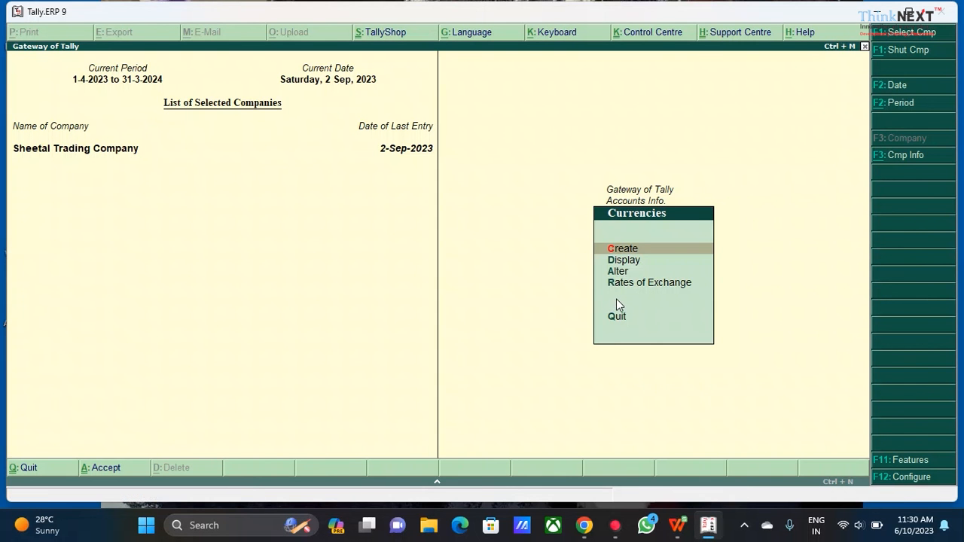
# Open the currency rates of exchange and set the rate date to 1-Jul-2023
pyautogui.press('Down')
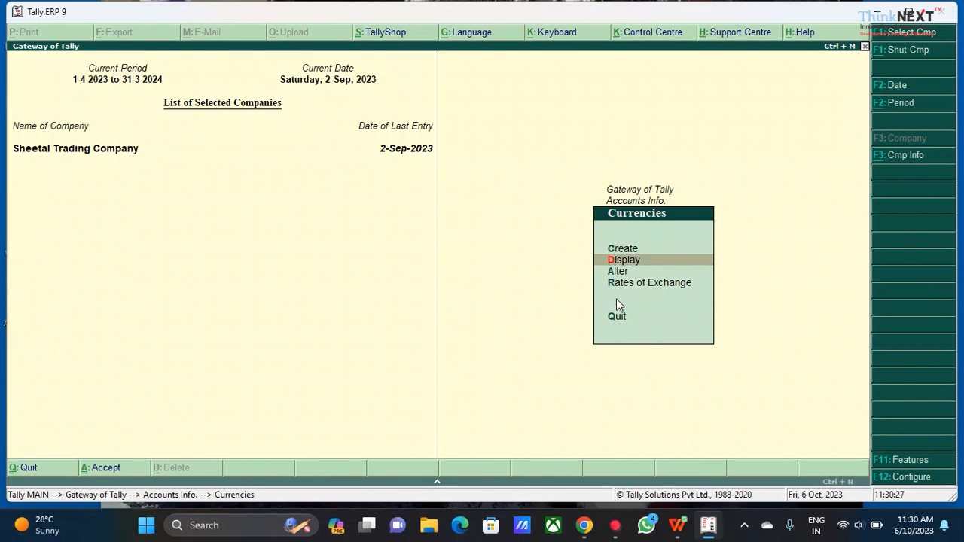
pyautogui.press('Down')
pyautogui.press('Down')
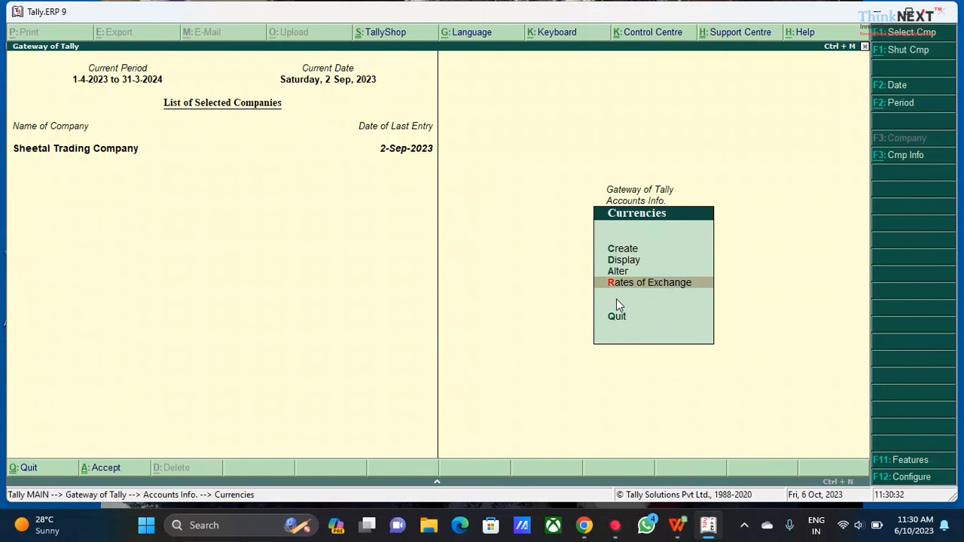
pyautogui.press('Return')
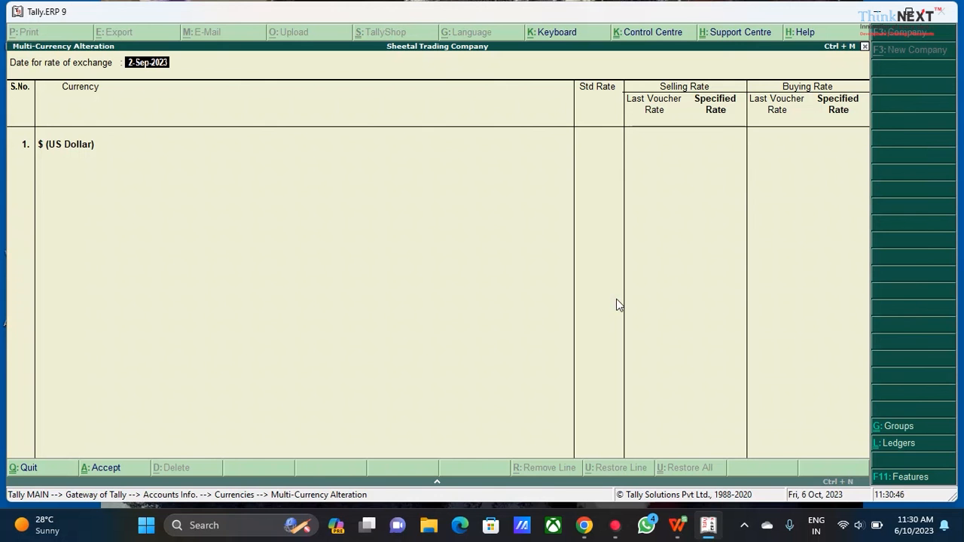
pyautogui.write('1-7-23')
pyautogui.press('Return')
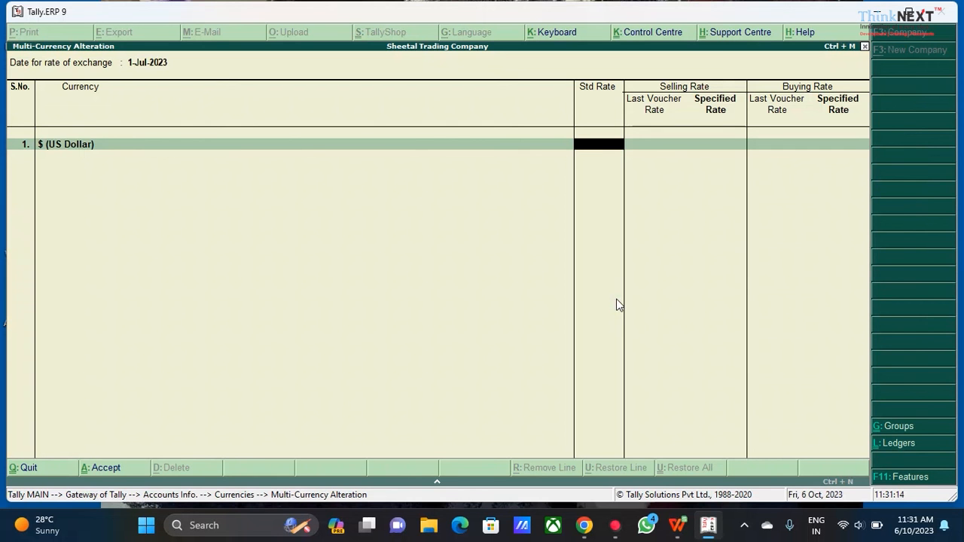
# Set the US Dollar's standard rate to 82.56 and its specified selling rate to 75.58
pyautogui.write('82.56')
pyautogui.press('Return')
pyautogui.press('Return')
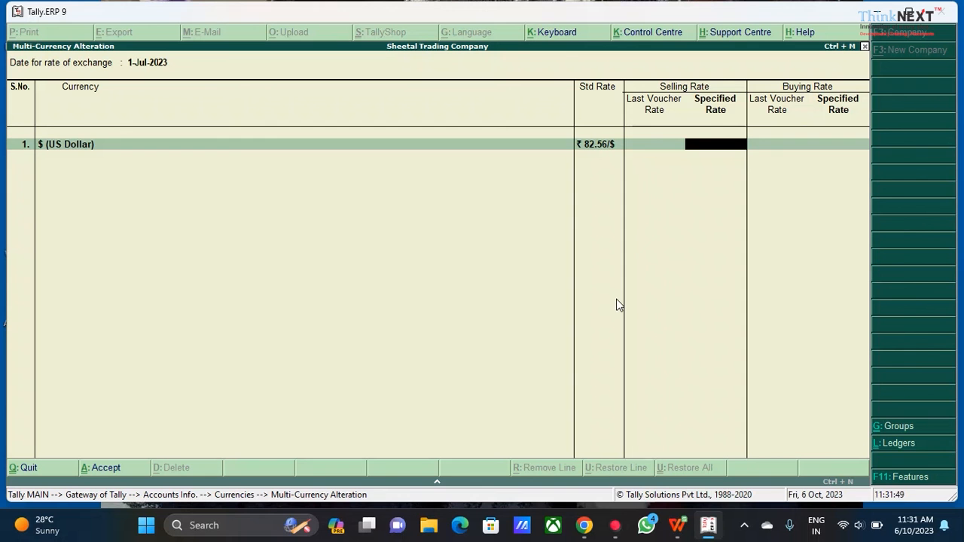
pyautogui.write('75.58')
pyautogui.press('Return')
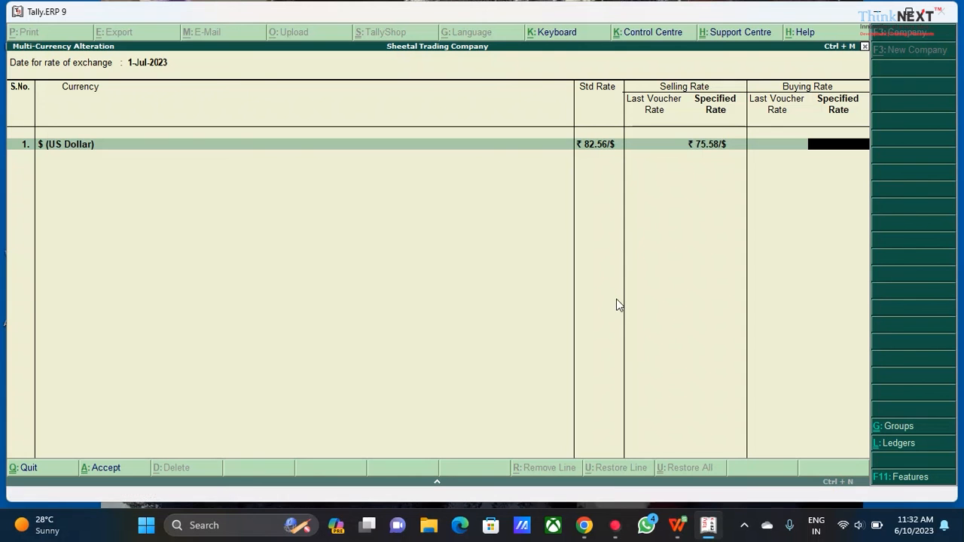
# Set the US Dollar's specified buying rate to 77.63 and accept the rates of exchange
pyautogui.write('77')
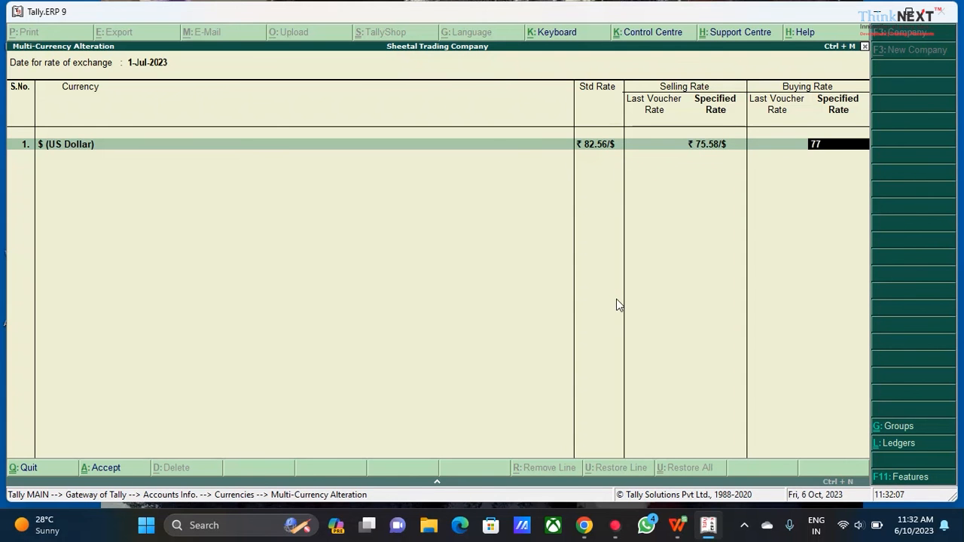
pyautogui.write('.63')
pyautogui.press('Return')
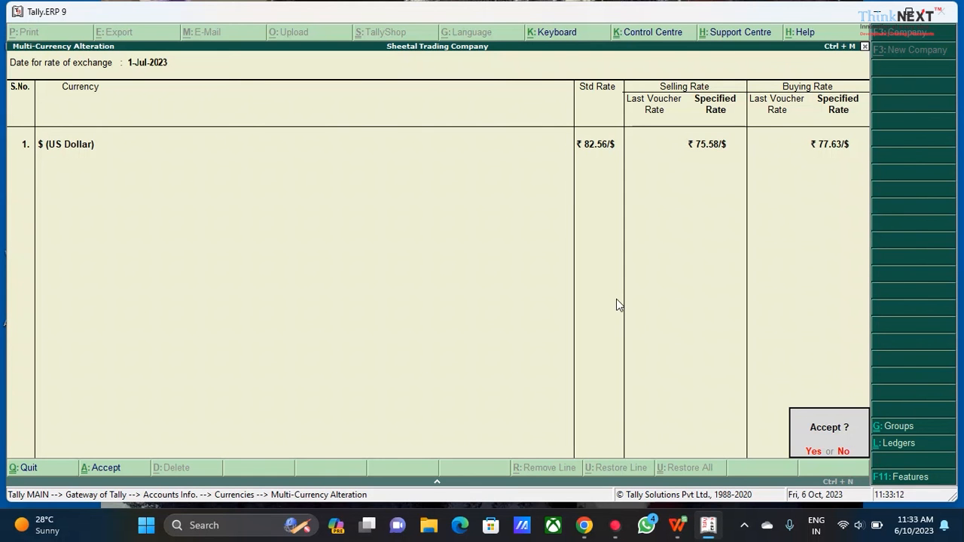
pyautogui.click(616, 303)
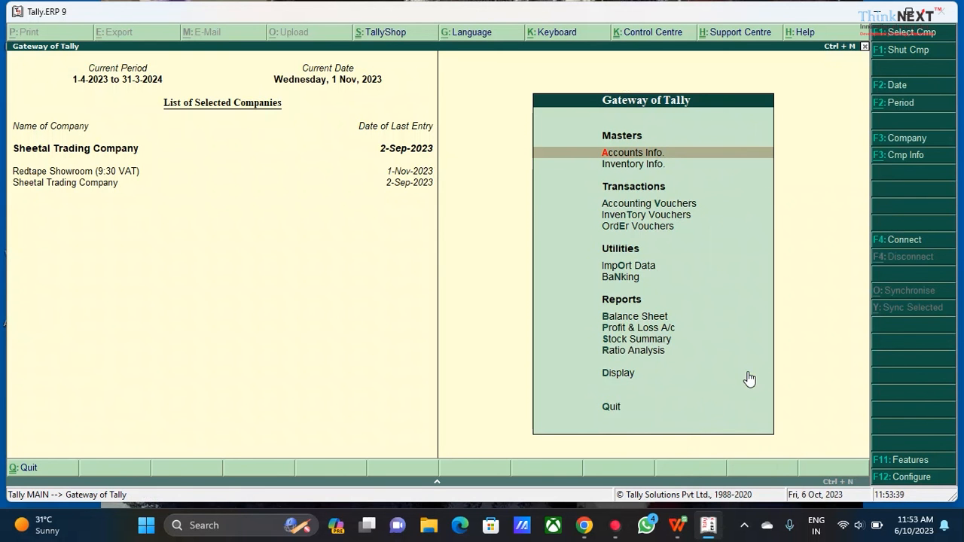
# Open a Purchase voucher in accounting vouchers and set the voucher date to 1-Jul-2023
pyautogui.press('Down')
pyautogui.press('Down')
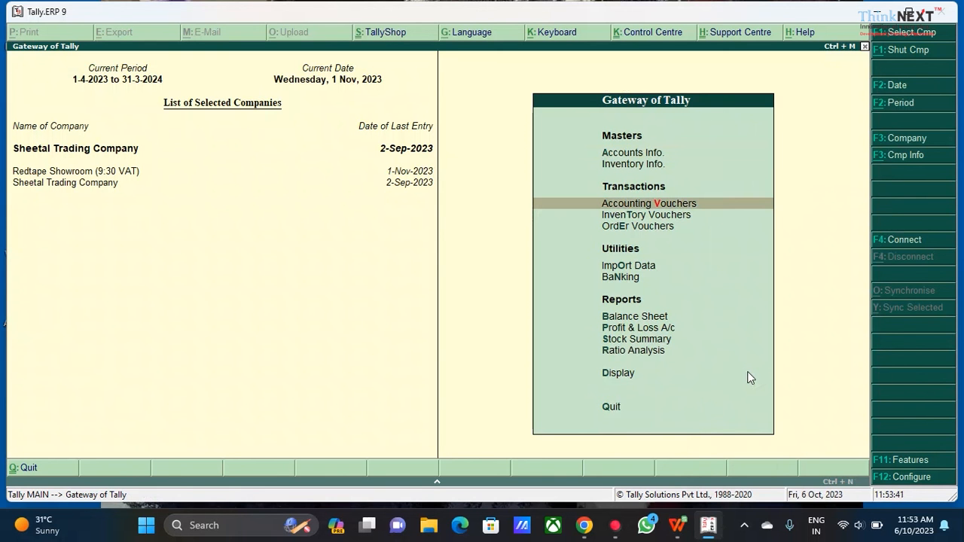
pyautogui.press('Return')
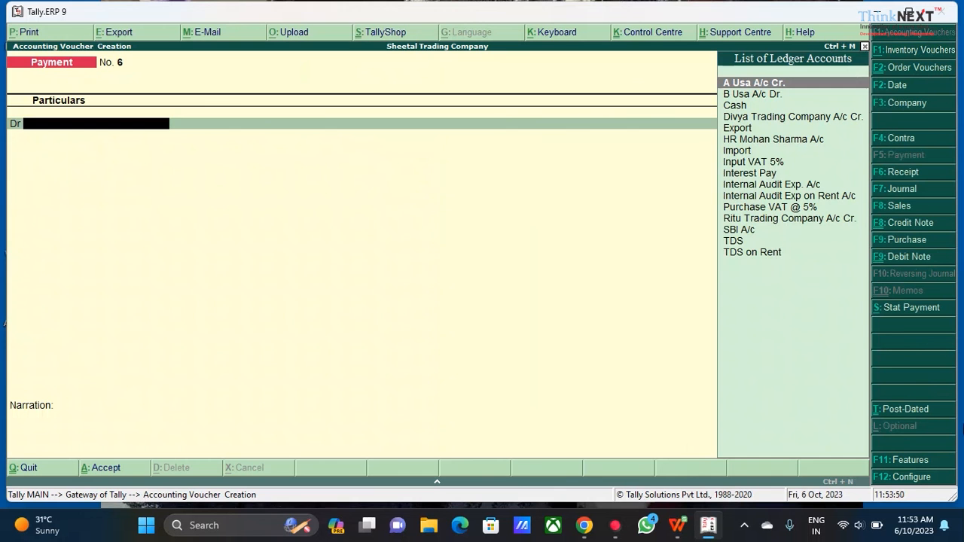
pyautogui.click(914, 239)
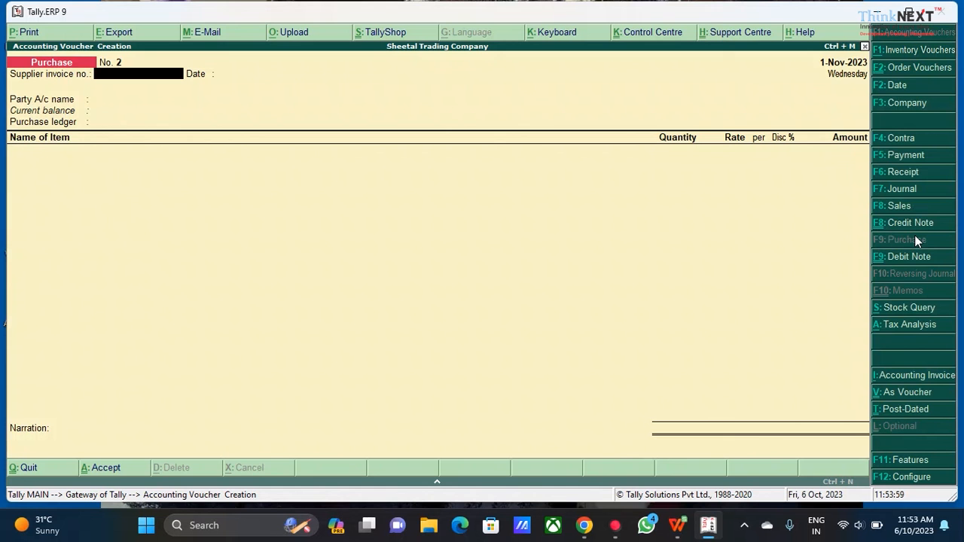
pyautogui.press('F2')
pyautogui.write('1')
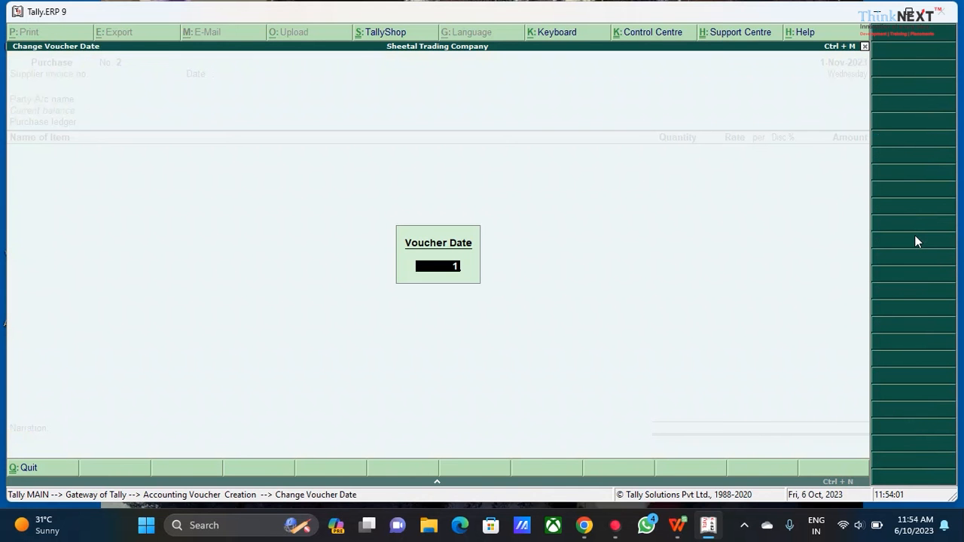
pyautogui.write('-7-23')
pyautogui.press('Return')
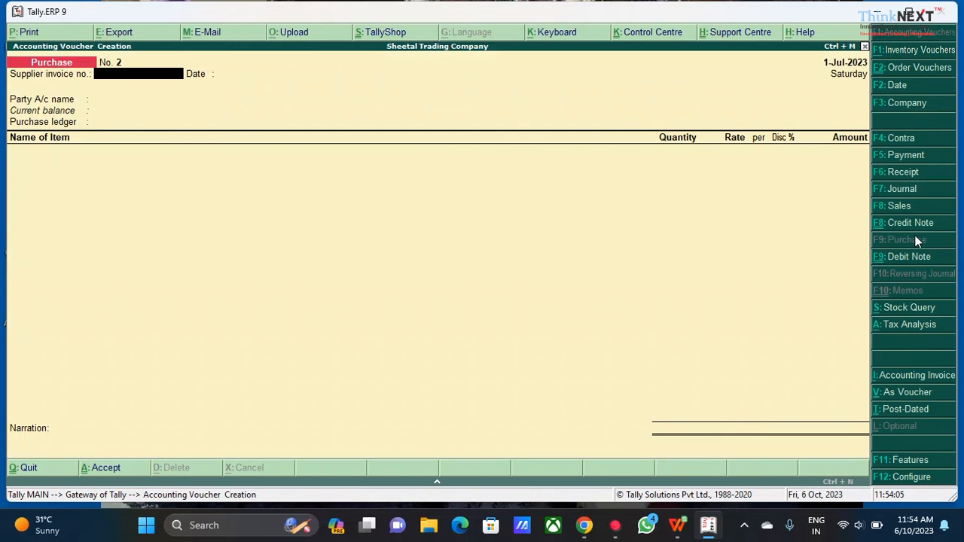
# Enter supplier invoice number P-02, choose A Usa A/c Cr. as the party and accept the party details
pyautogui.write('P-02')
pyautogui.press('Return')
pyautogui.press('Return')
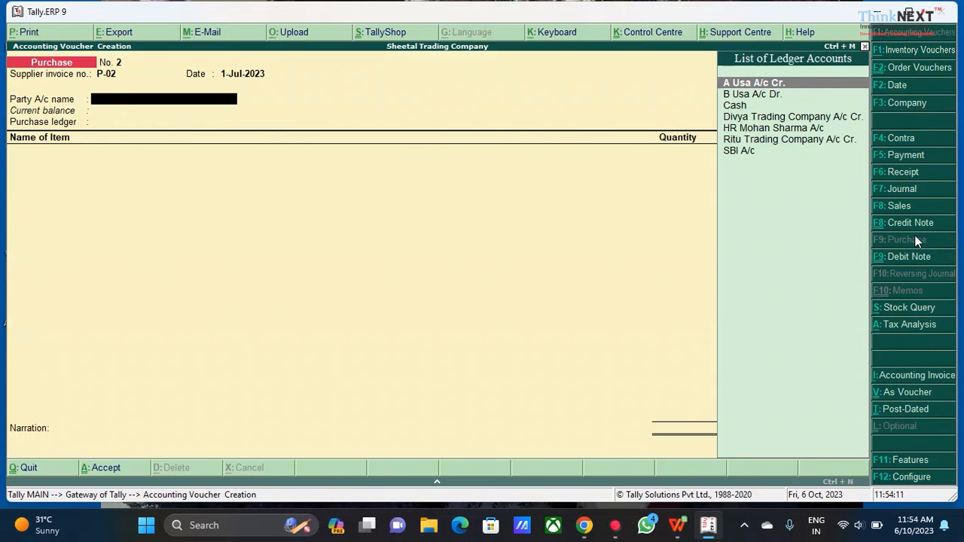
pyautogui.press('Return')
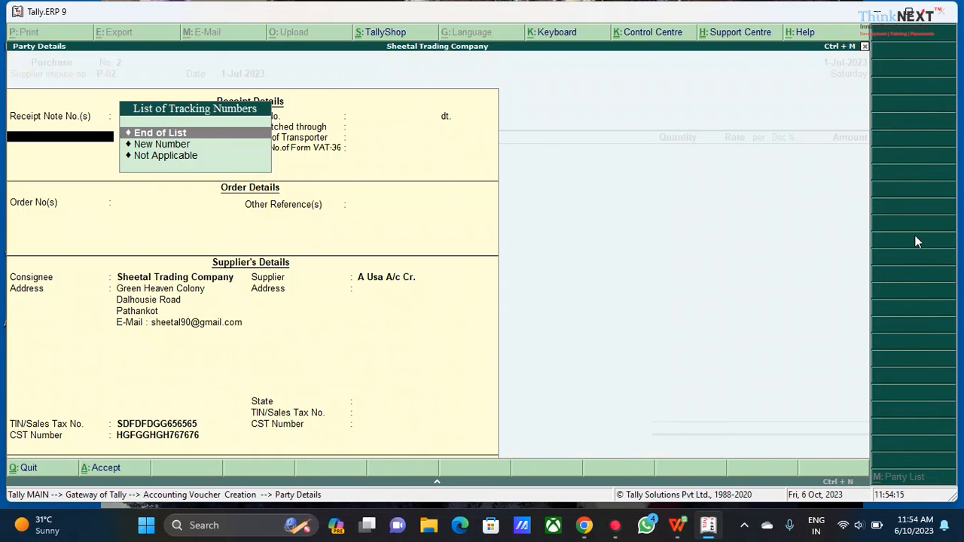
pyautogui.hotkey('ctrl', 'a')
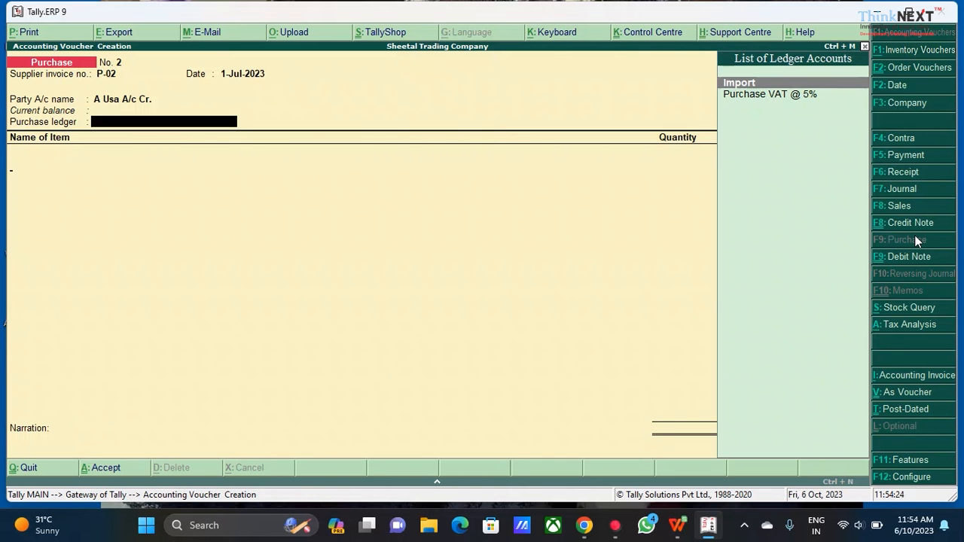
# Choose Import as the purchase ledger and add item Shoe 4' from Main Location with no tracking or order numbers
pyautogui.press('Return')
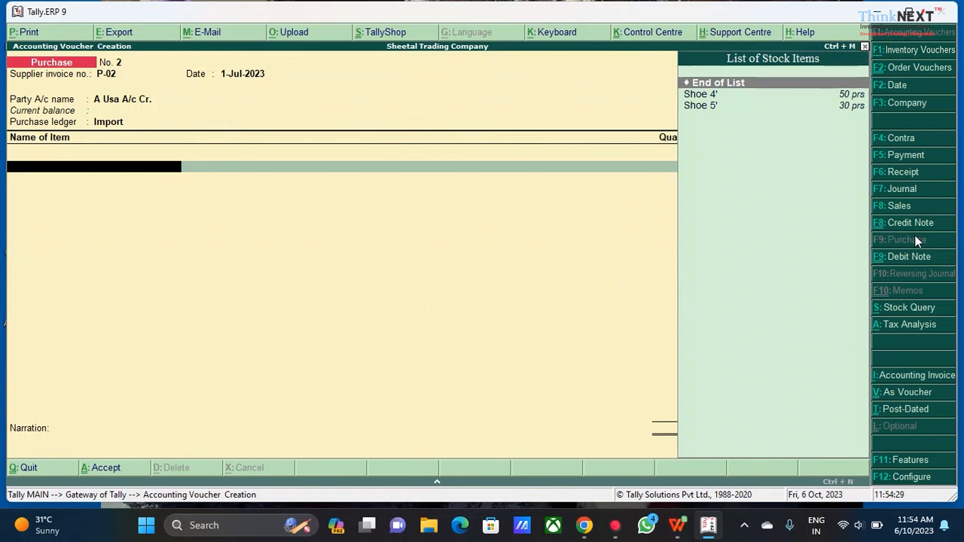
pyautogui.press('Down')
pyautogui.press('Return')
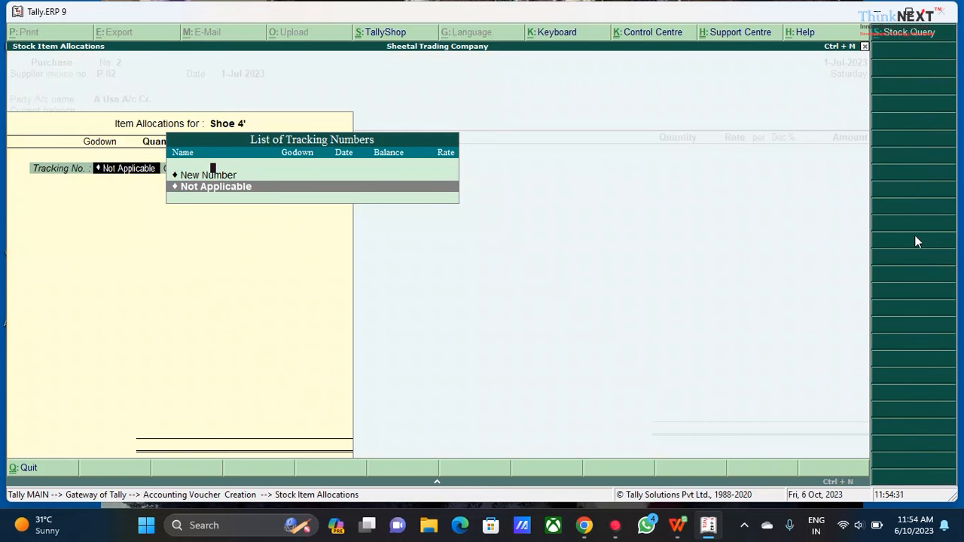
pyautogui.press('Return')
pyautogui.press('Return')
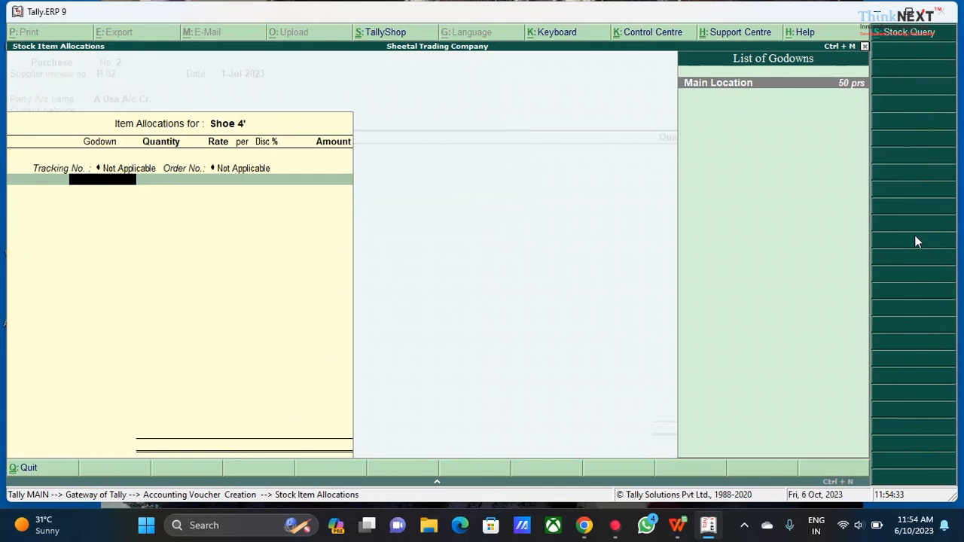
# Enter 500 pairs of Shoe 4' at $12 each and keep the ₹77.63 per $ exchange rate
pyautogui.press('Return')
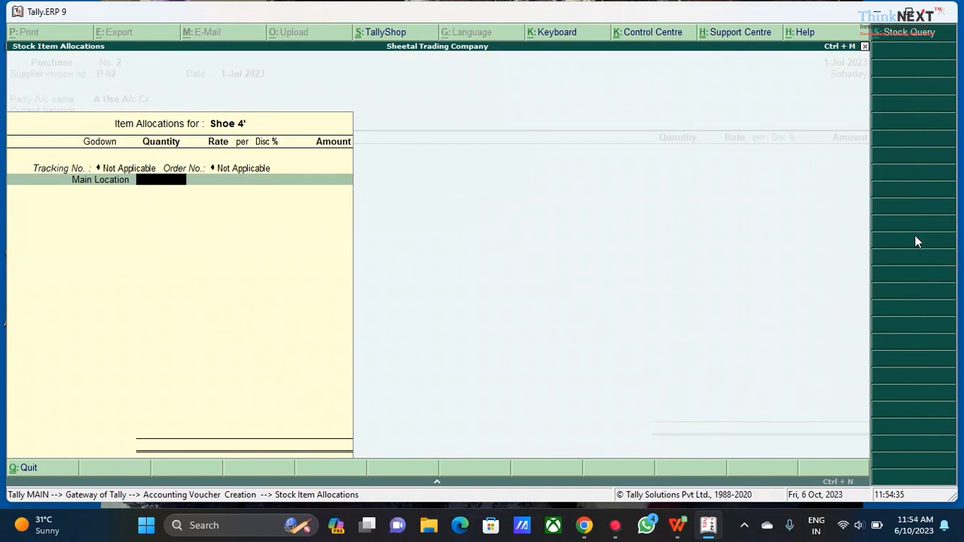
pyautogui.write('500')
pyautogui.press('Return')
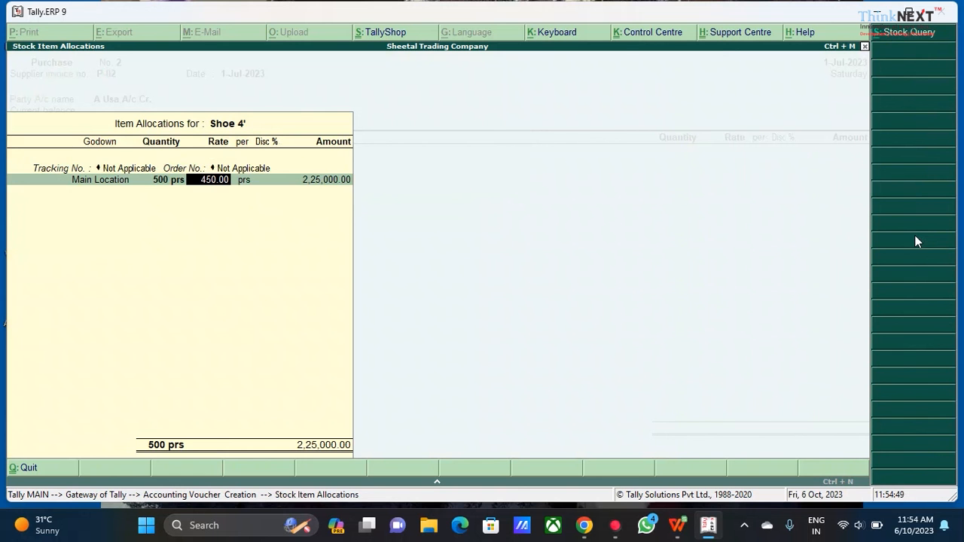
pyautogui.write('51')
pyautogui.write('2')
pyautogui.press('Return')
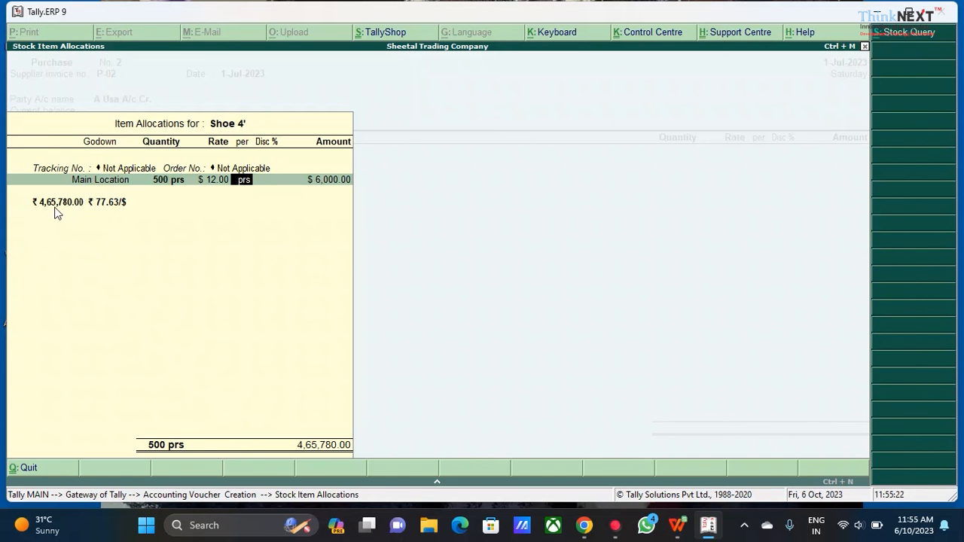
pyautogui.press('Return')
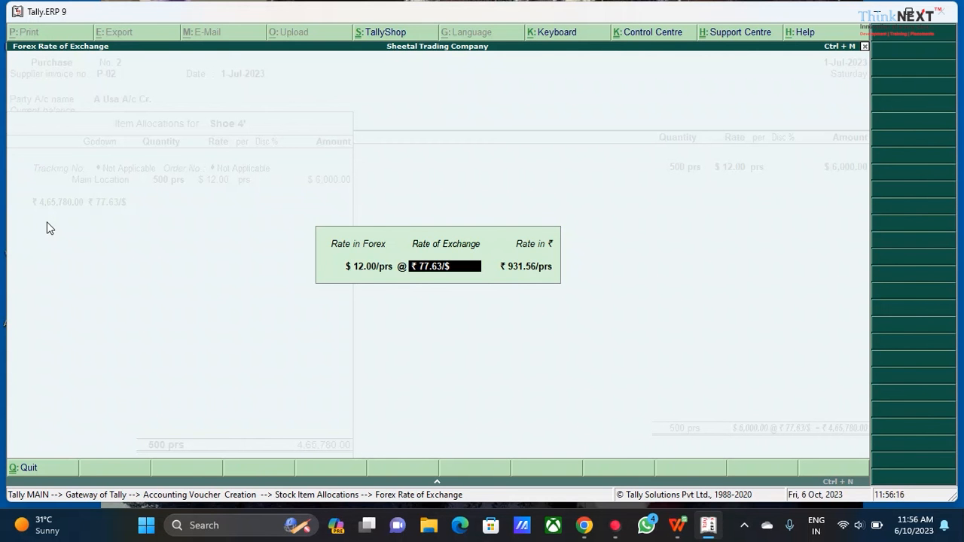
pyautogui.press('Return')
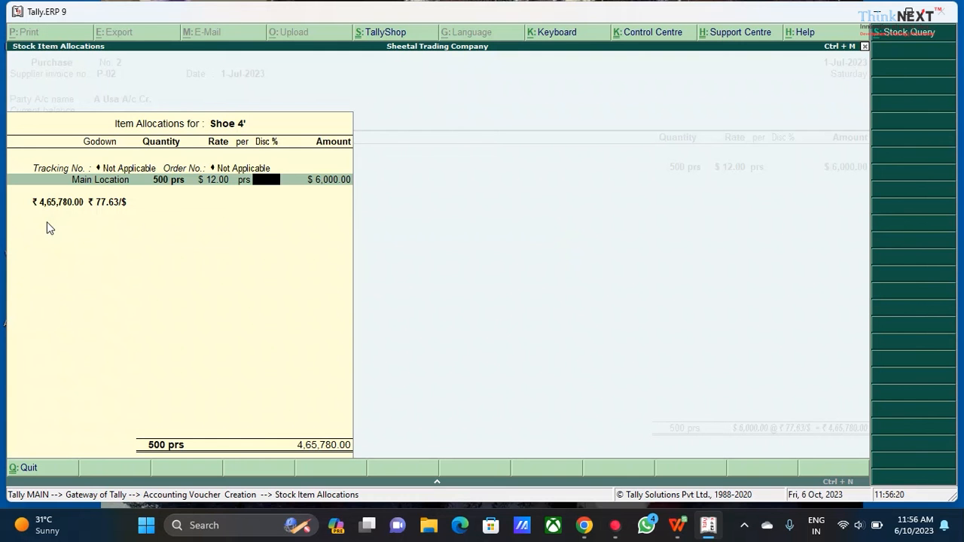
# Finish the Shoe 4' allocation and end the item list to reach bill-wise details
pyautogui.press('Return')
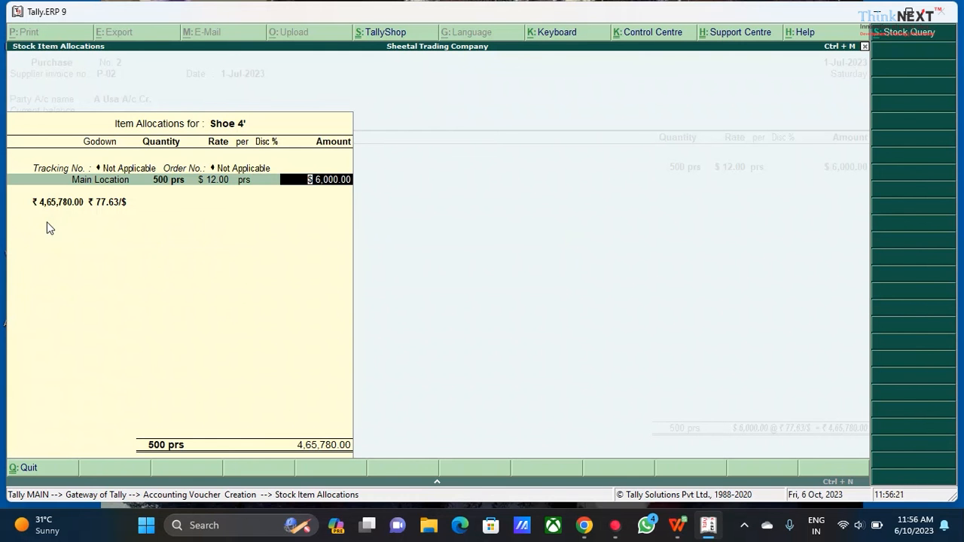
pyautogui.press('Return')
pyautogui.press('Return')
pyautogui.press('Return')
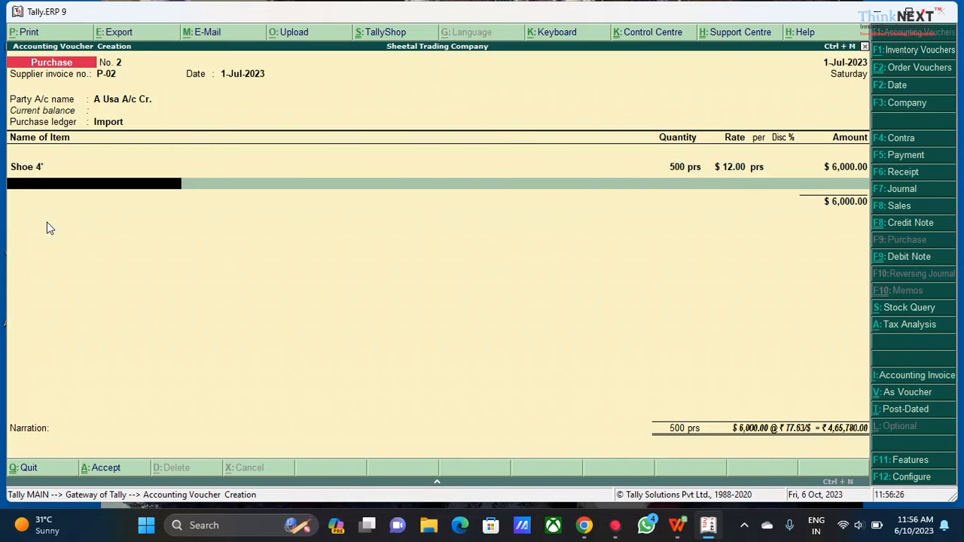
pyautogui.press('Return')
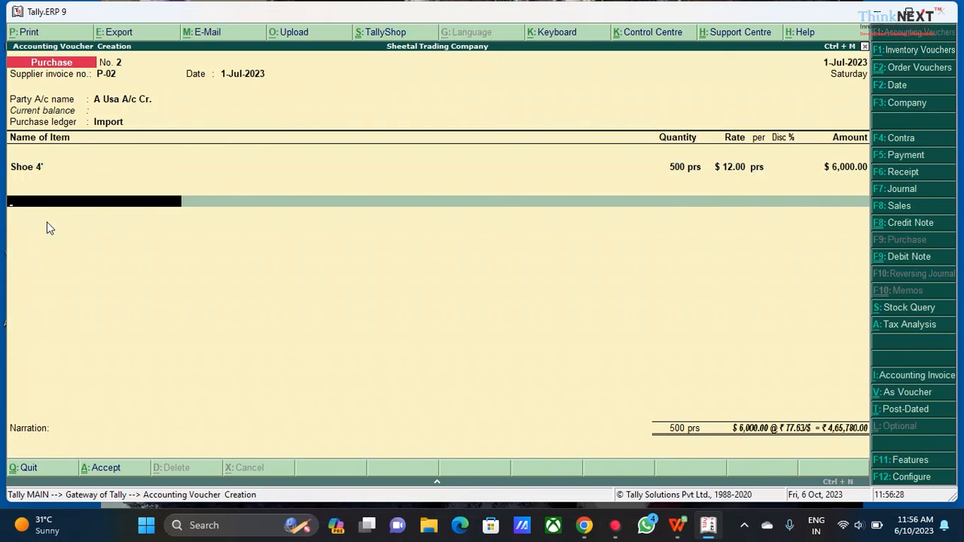
pyautogui.press('Return')
# Name the new bill reference A Usa-01234 and save the purchase voucher
pyautogui.press('Return')
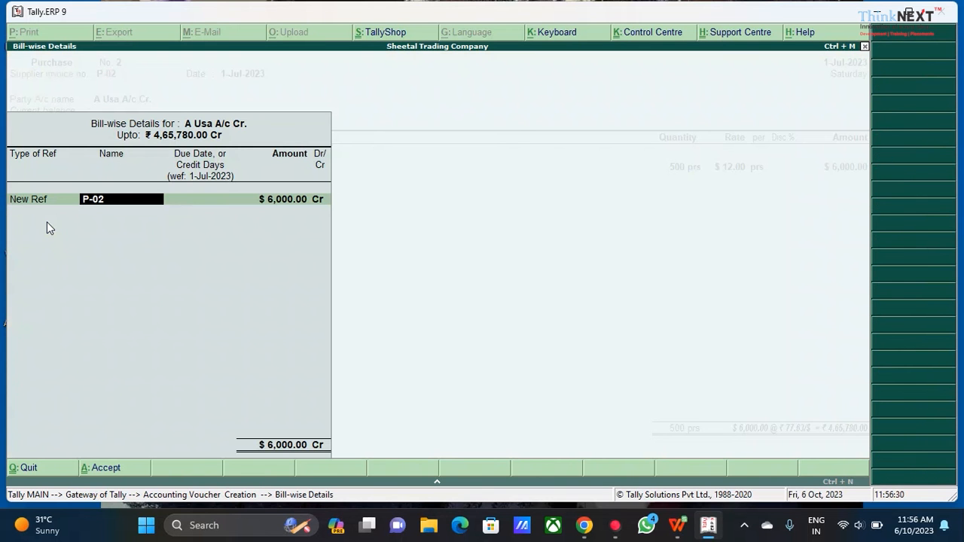
pyautogui.write('A Usa-01234')
pyautogui.press('Return')
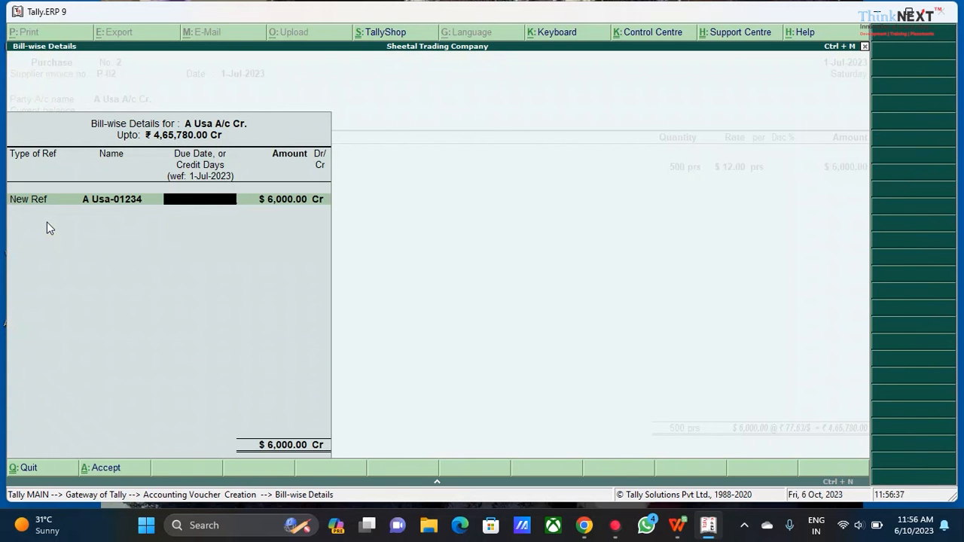
pyautogui.press('Return')
pyautogui.press('Return')
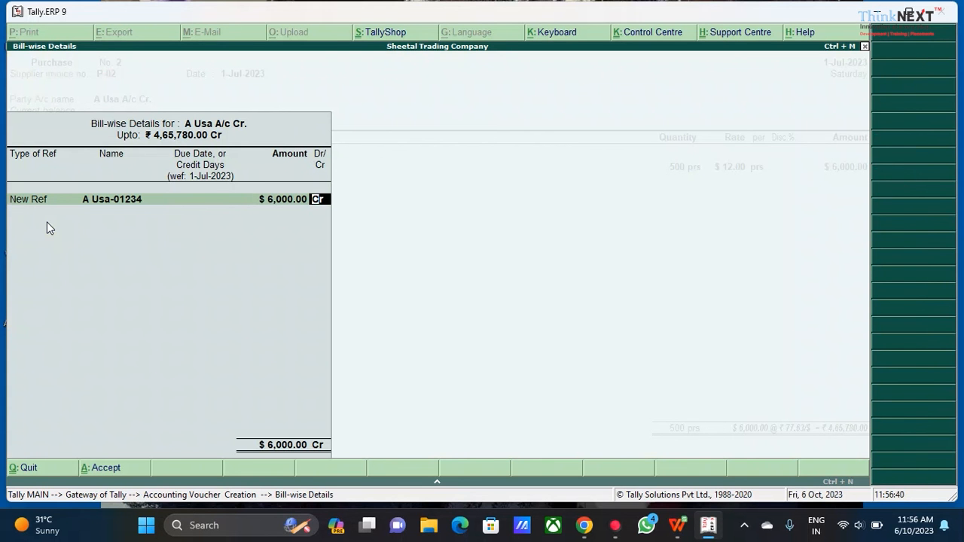
pyautogui.press('Return')
pyautogui.press('y')
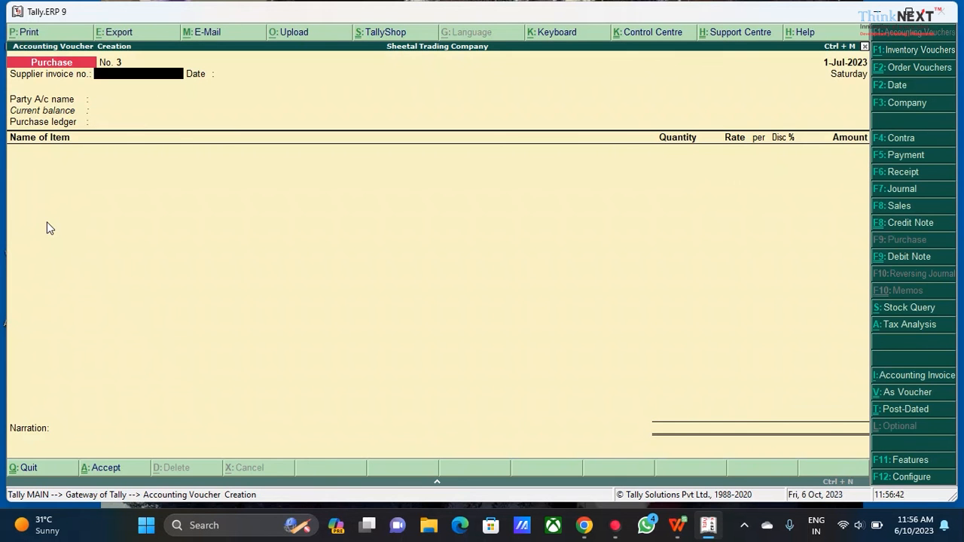